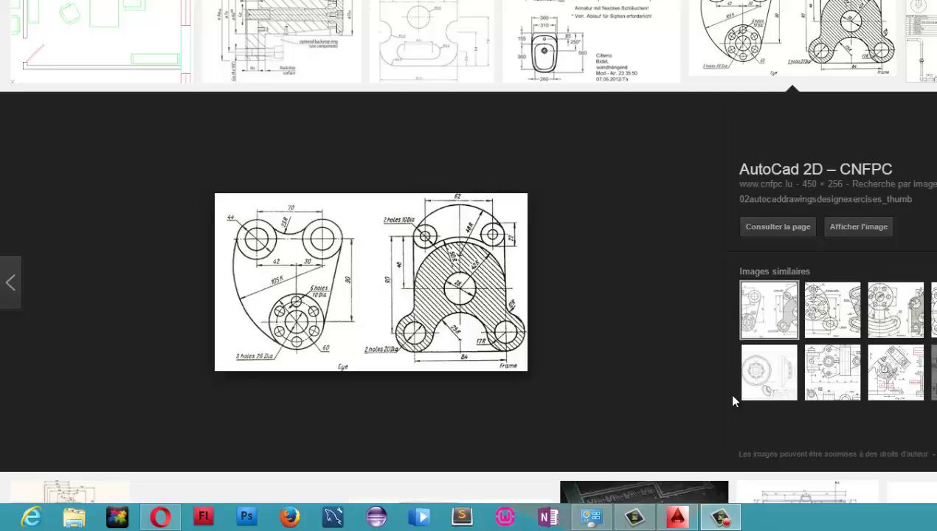
- Copy the Eye reference image from Google Images and switch to AutoCAD
right_click(307, 276)
click(359, 404)
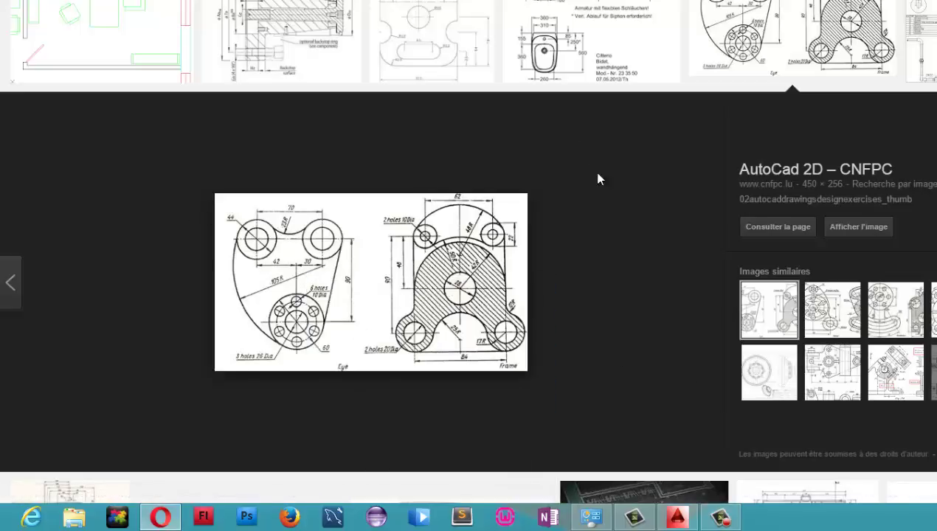
click(640, 523)
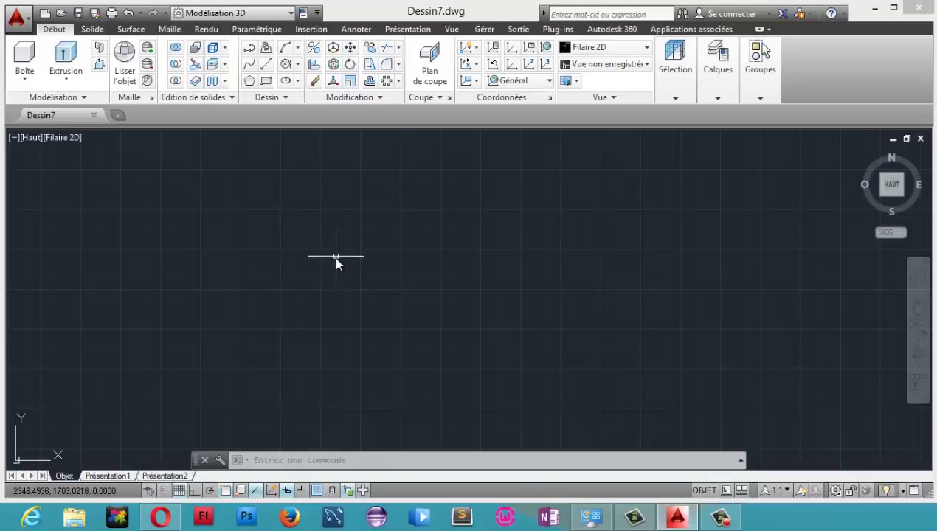
- Paste the reference image into Dessin7 and split the view into two vertical viewports
key(ctrl+v)
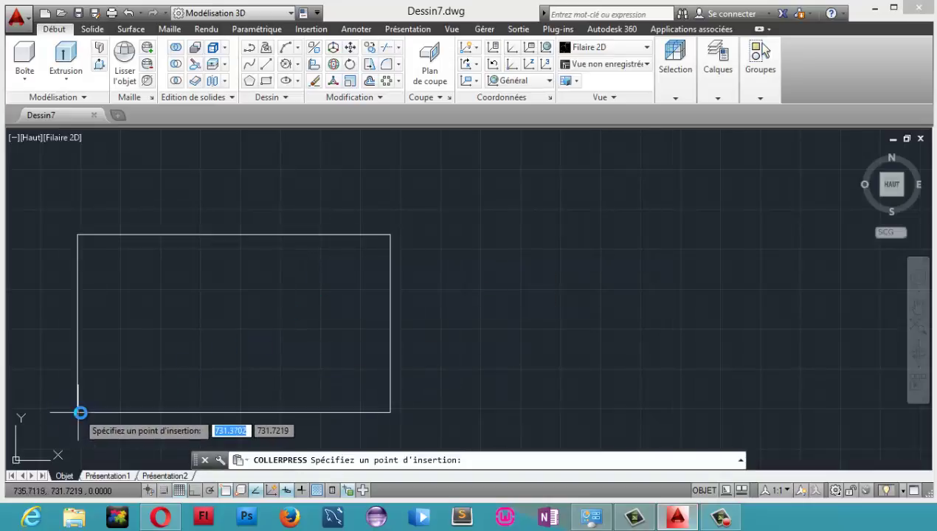
click(81, 412)
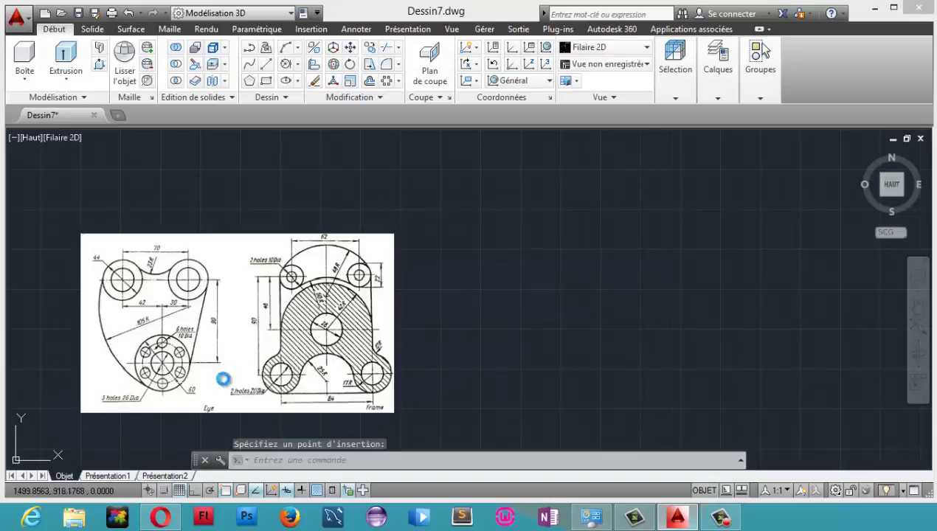
click(14, 140)
mouse_move(105, 168)
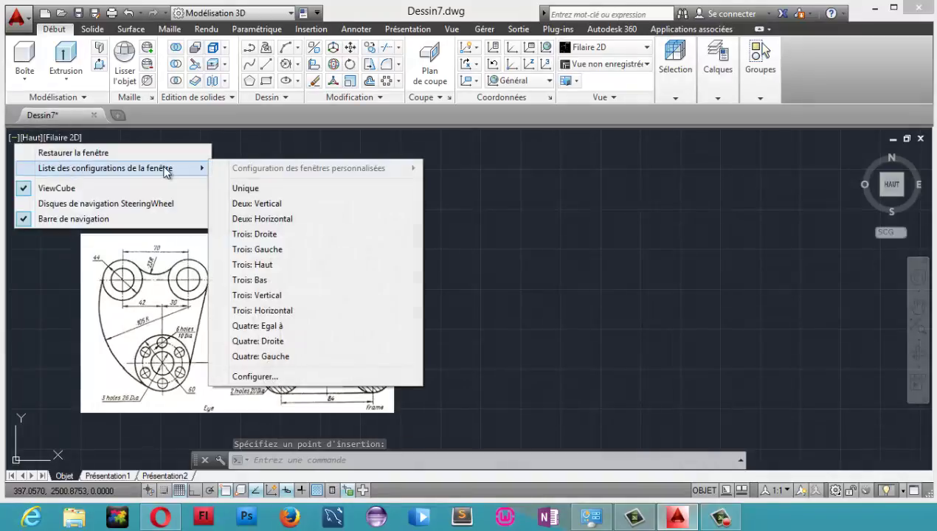
click(262, 203)
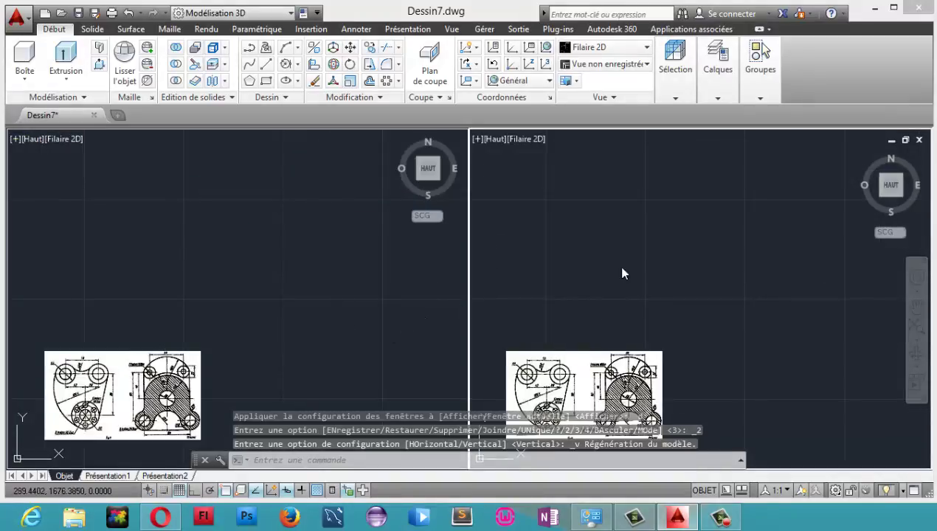
- Zoom and pan the right viewport to frame the reference image
click(918, 328)
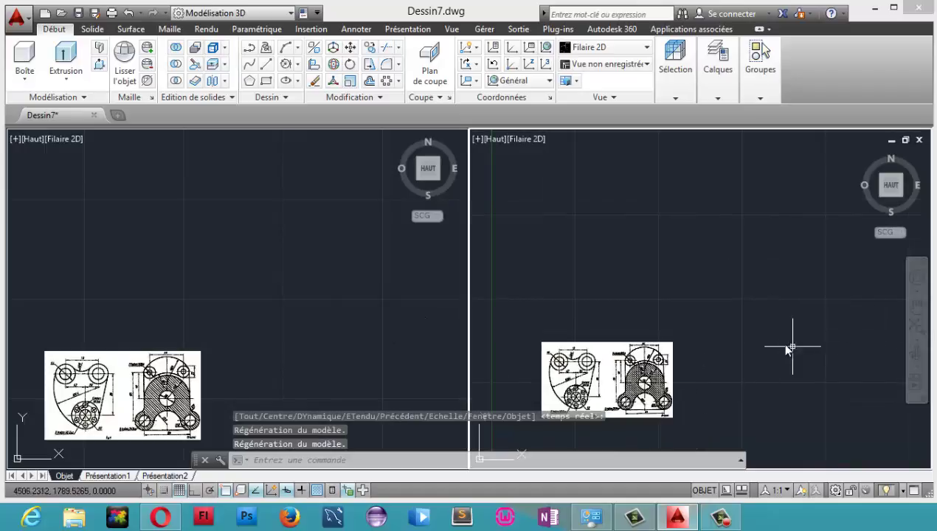
scroll(775, 334, up, 2)
scroll(741, 310, up, 2)
scroll(669, 310, down, 1)
scroll(576, 301, up, 1)
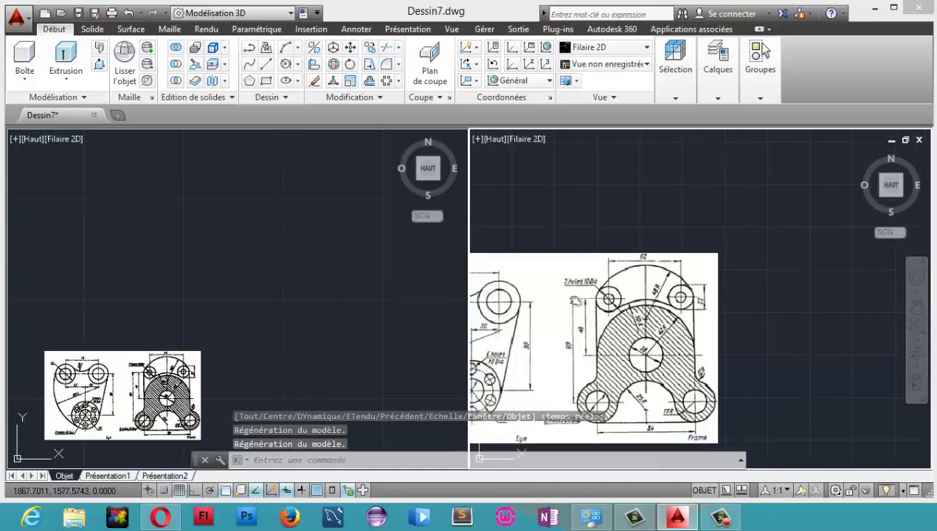
middle_drag(576, 301, 740, 272)
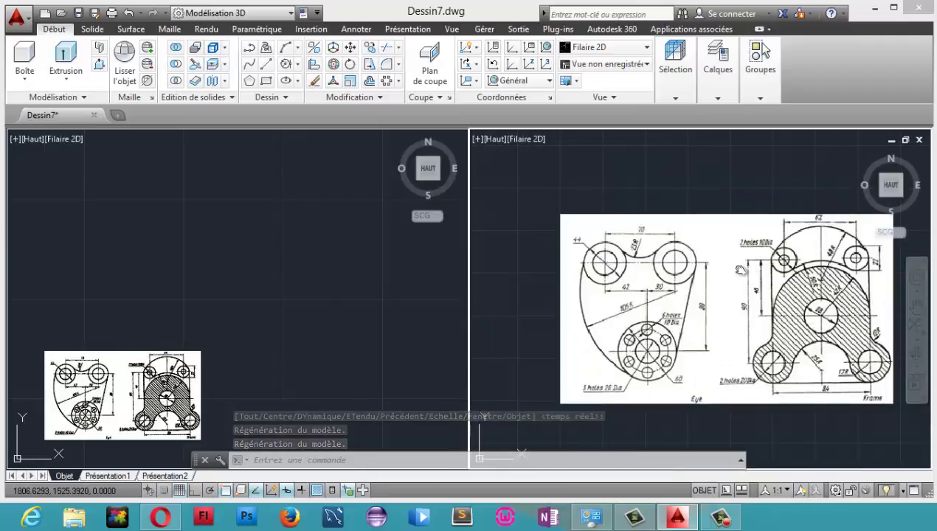
middle_drag(740, 270, 744, 267)
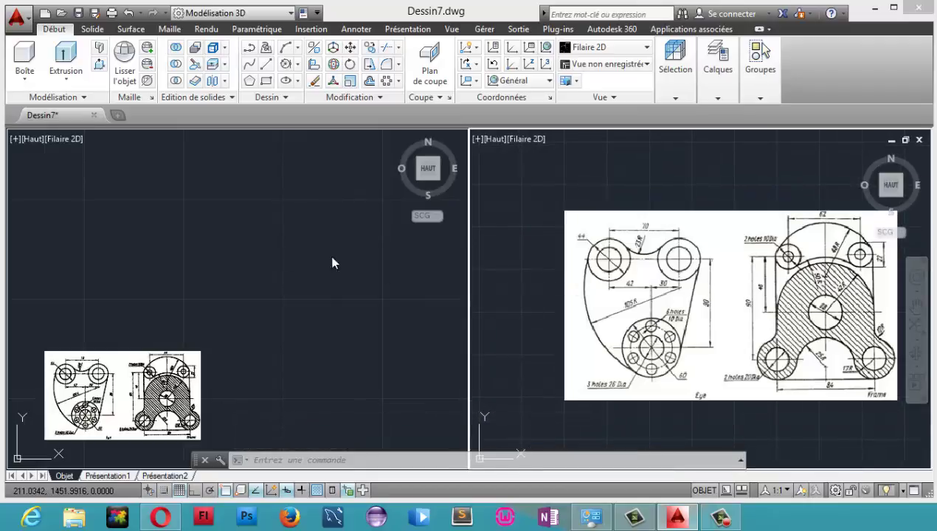
- Pan the left viewport so the reference image is out of view
click(276, 235)
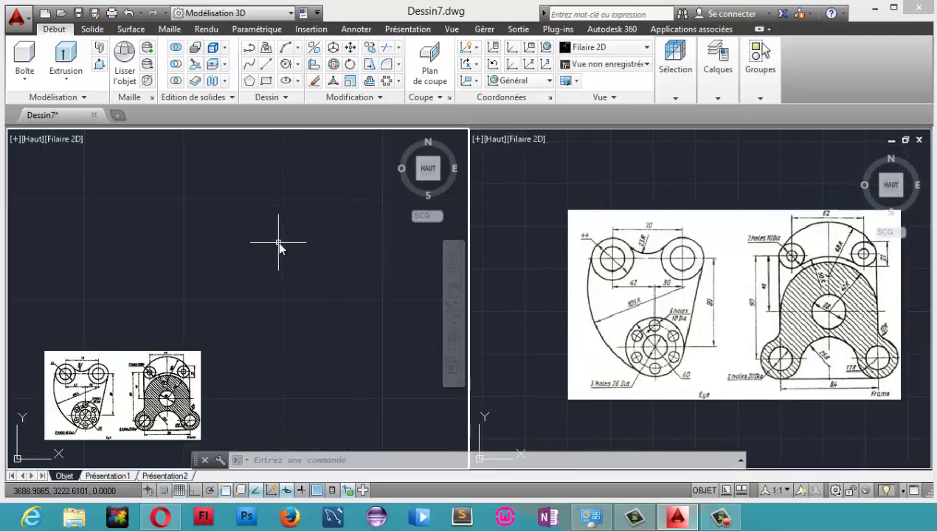
click(453, 288)
drag(341, 261, 175, 342)
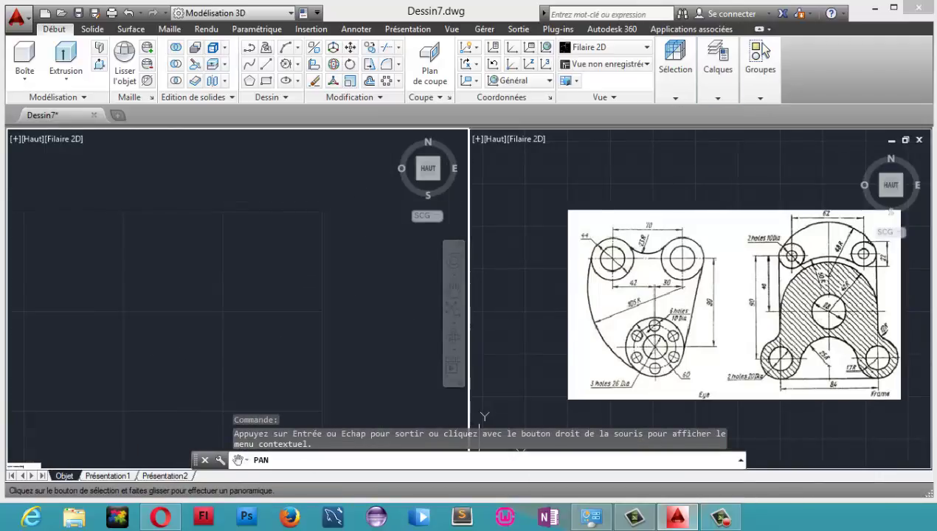
- Create two new layers named cotation and axes
click(716, 93)
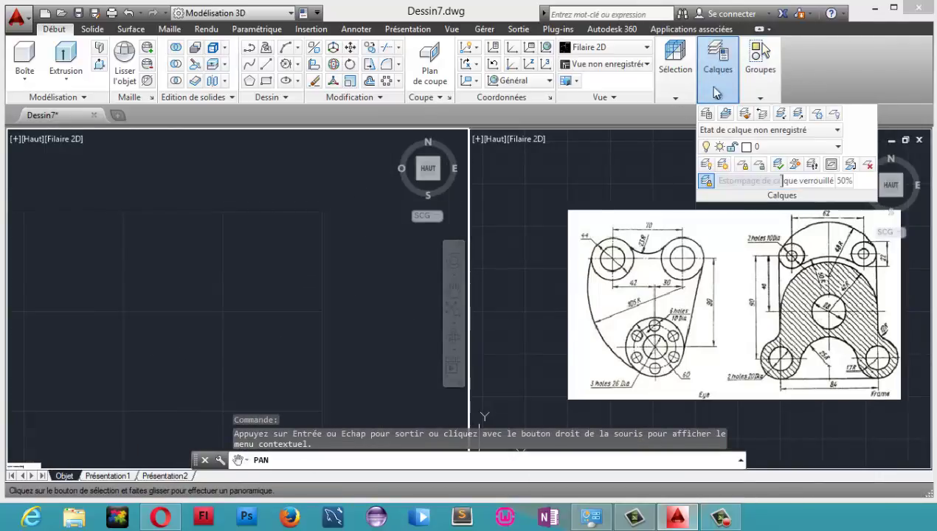
click(707, 113)
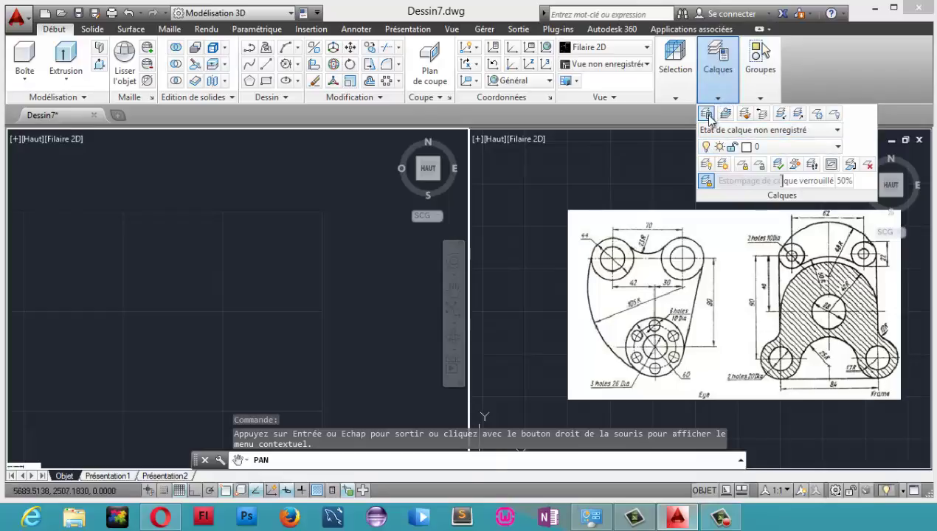
click(95, 174)
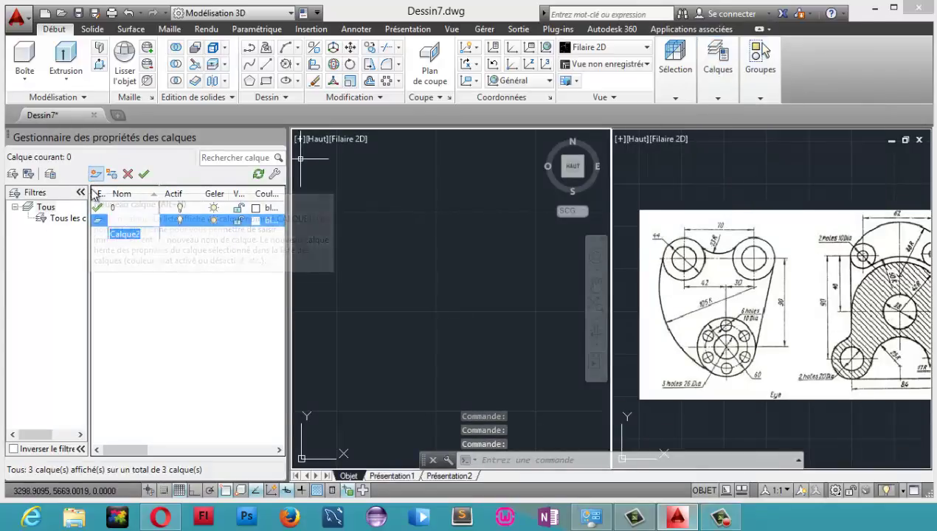
click(96, 174)
click(127, 223)
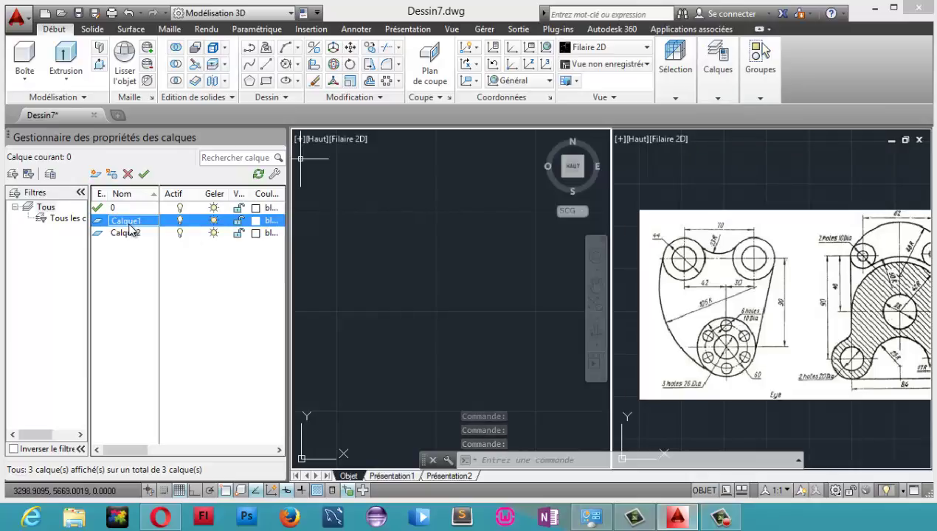
click(133, 222)
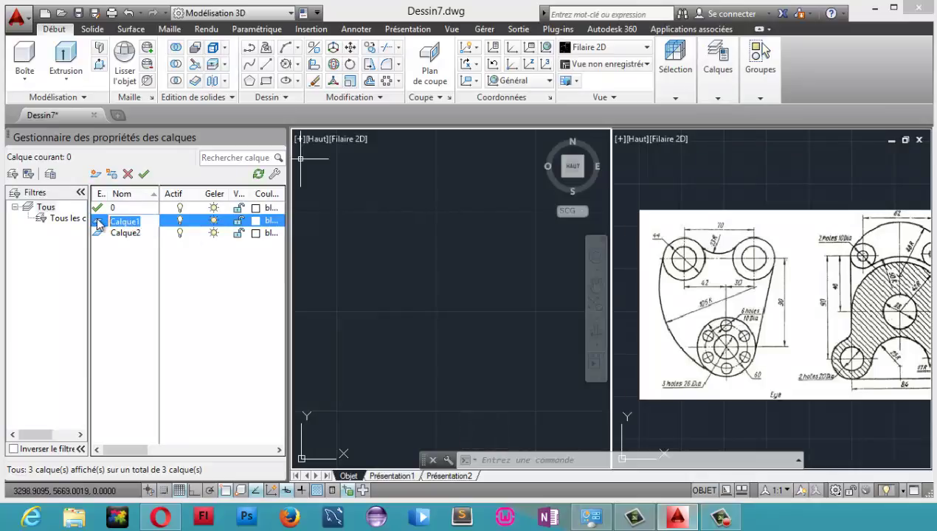
text(cotation)
click(146, 235)
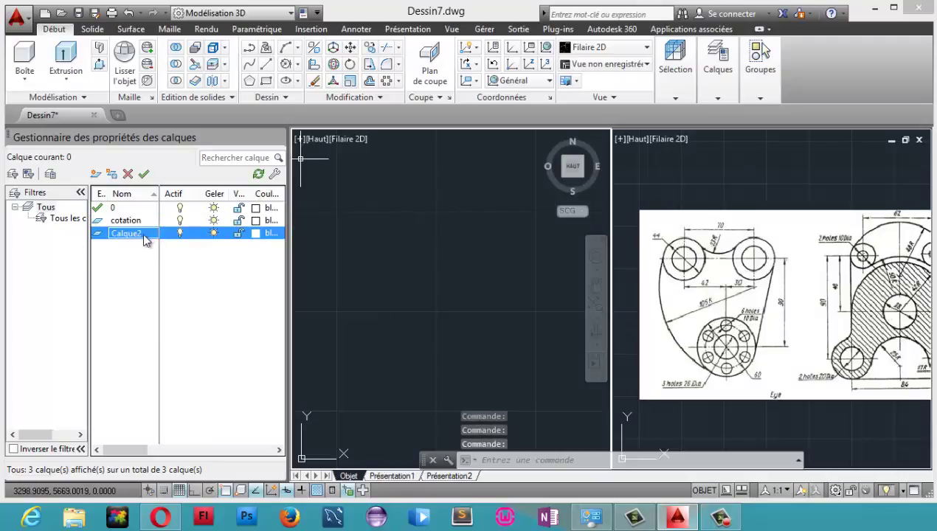
text(axes)
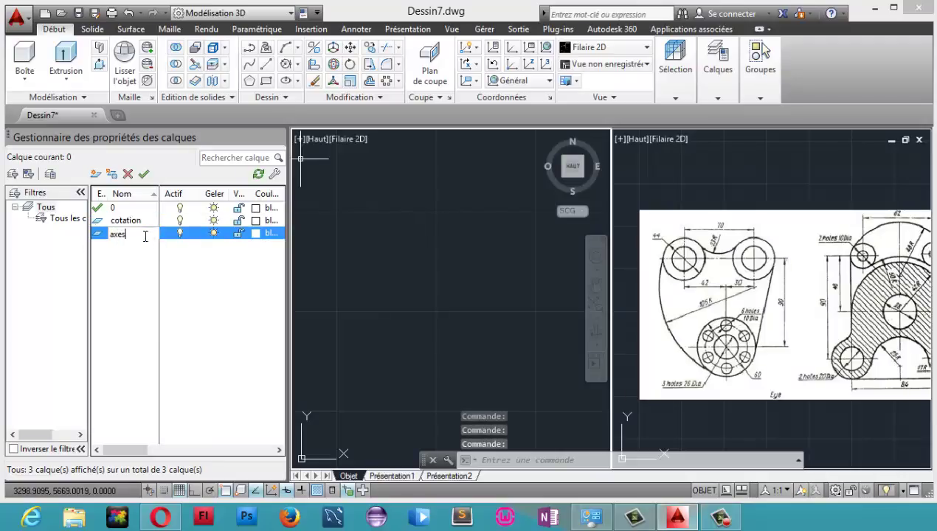
- Set the axes layer to colour 20 (red) and cotation to colour 50 (yellow)
click(257, 234)
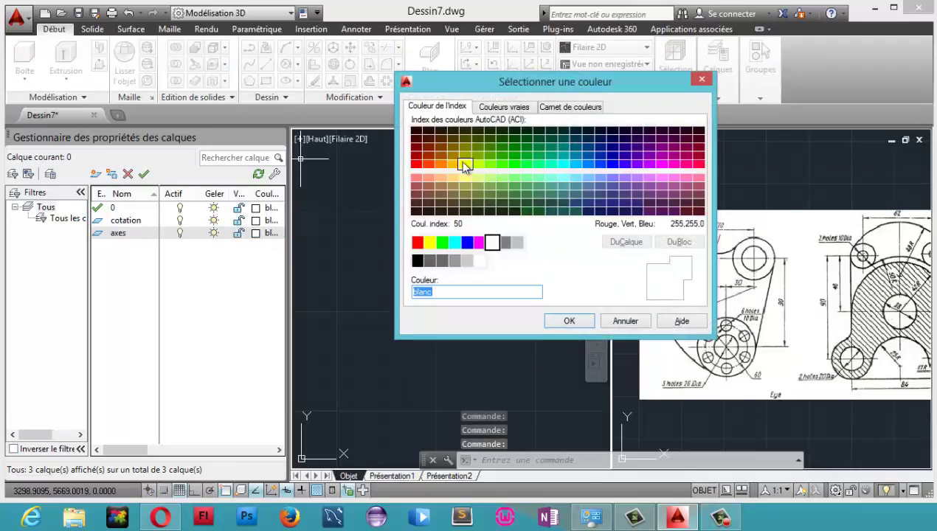
click(418, 163)
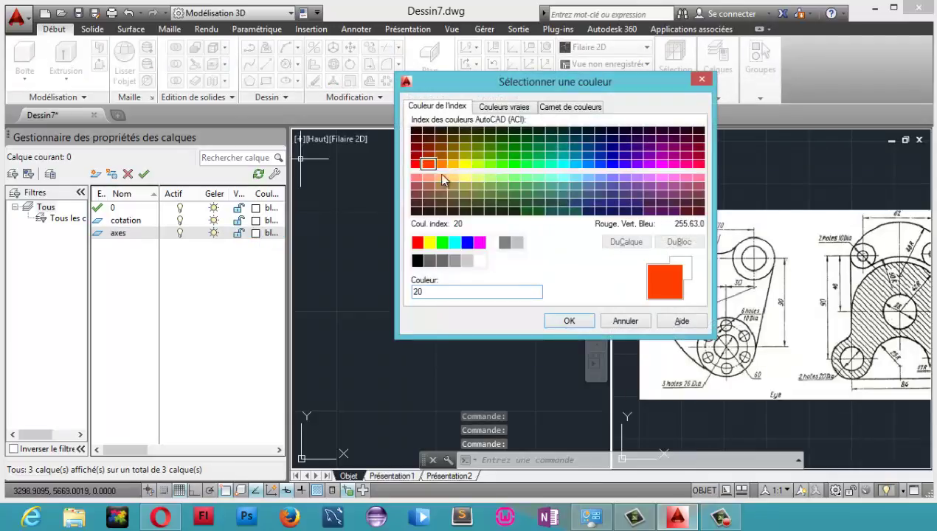
click(564, 321)
click(267, 220)
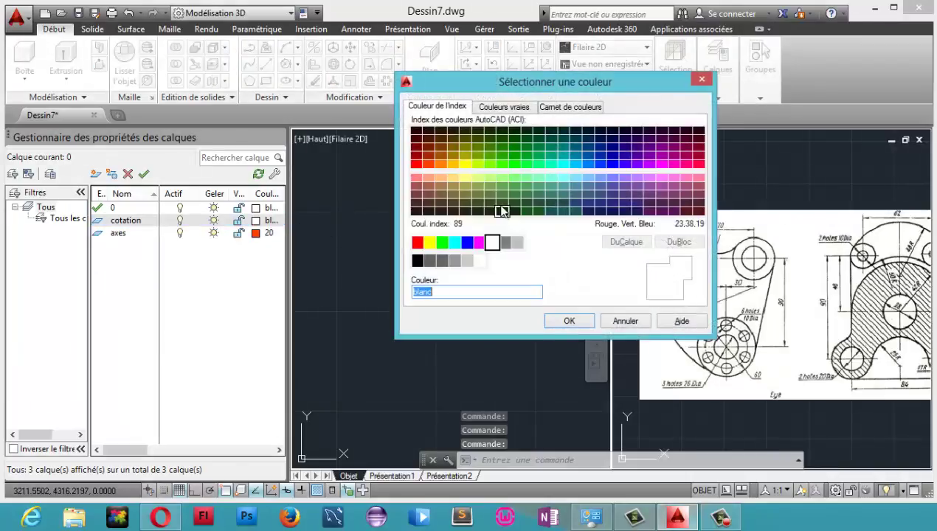
click(465, 164)
click(550, 321)
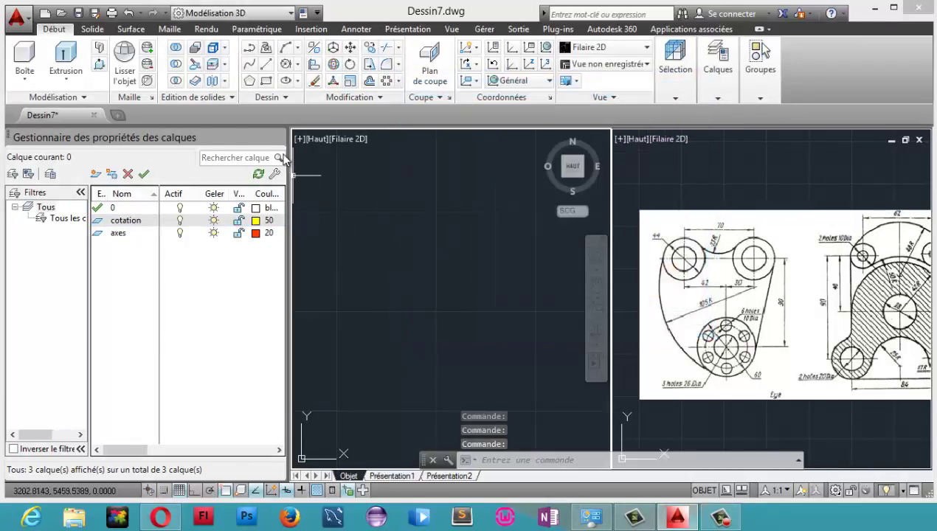
click(278, 137)
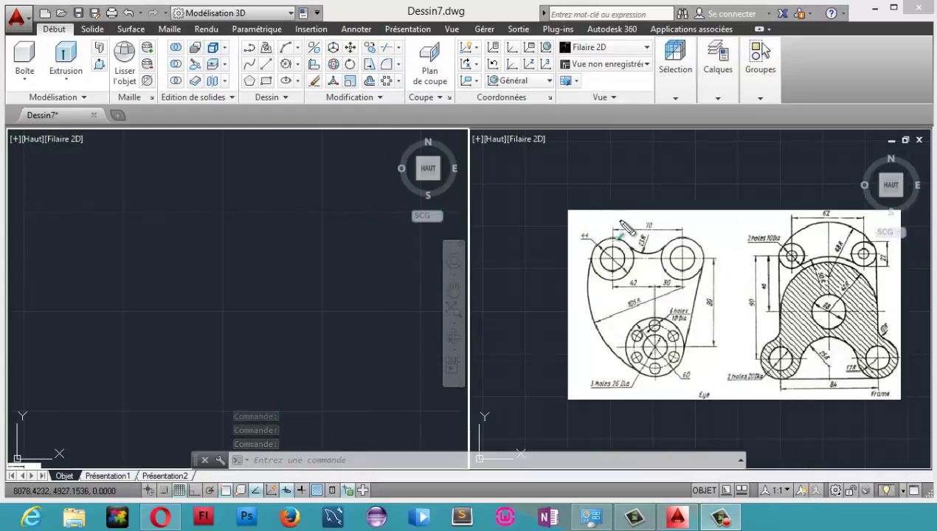
drag(613, 229, 613, 289)
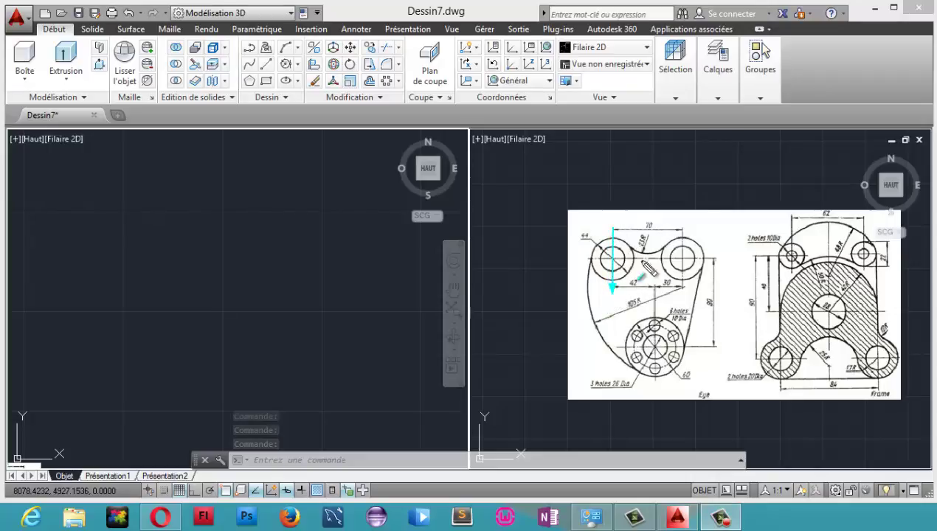
drag(680, 228, 681, 292)
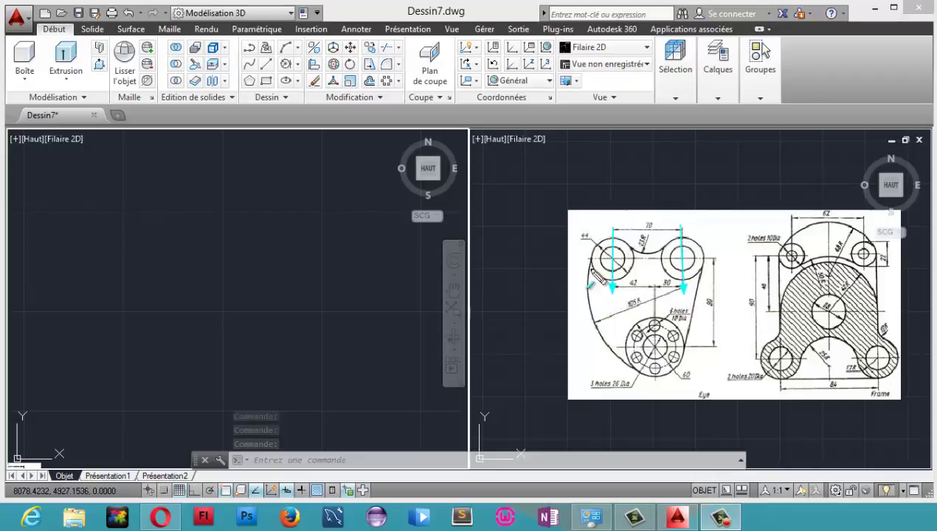
drag(585, 258, 722, 259)
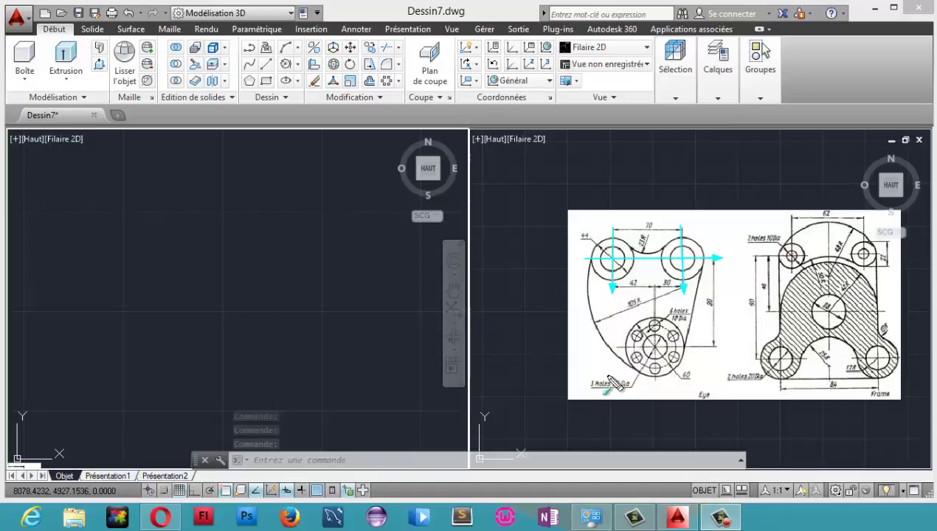
drag(655, 297, 654, 392)
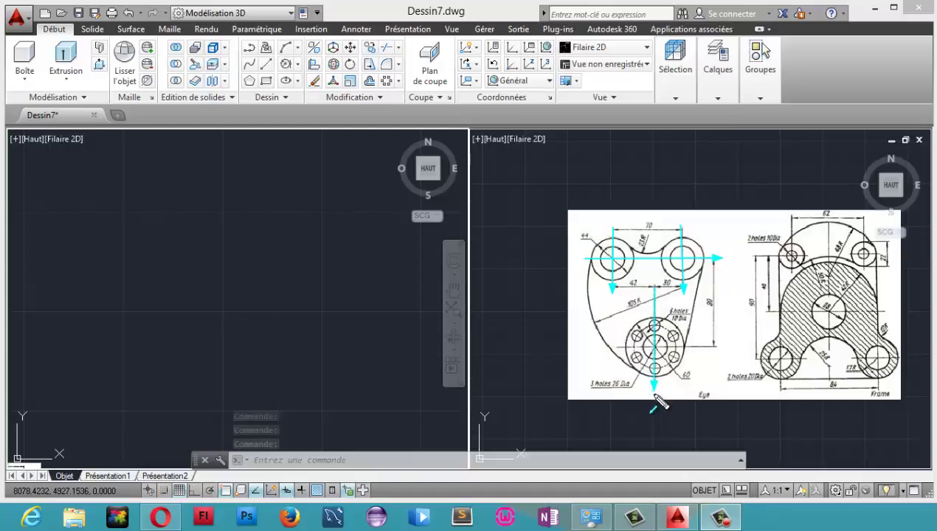
drag(613, 344, 716, 345)
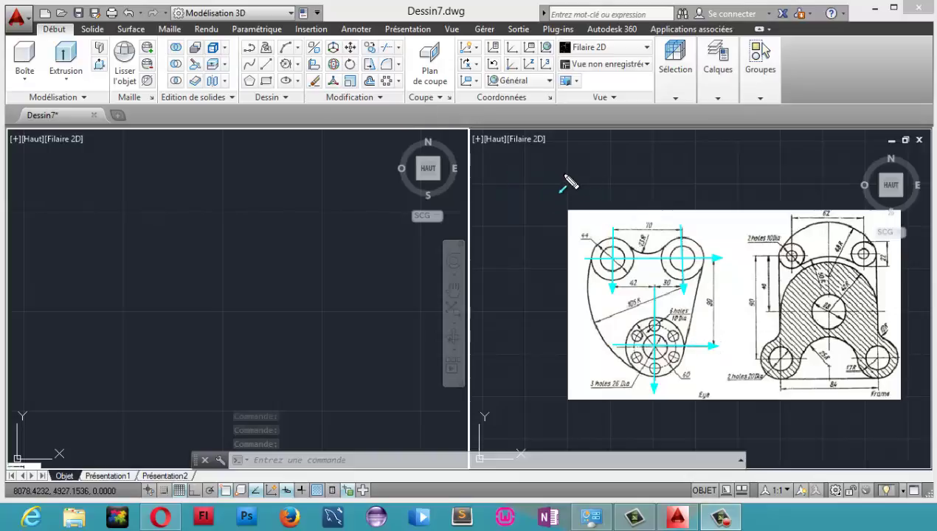
key(Escape)
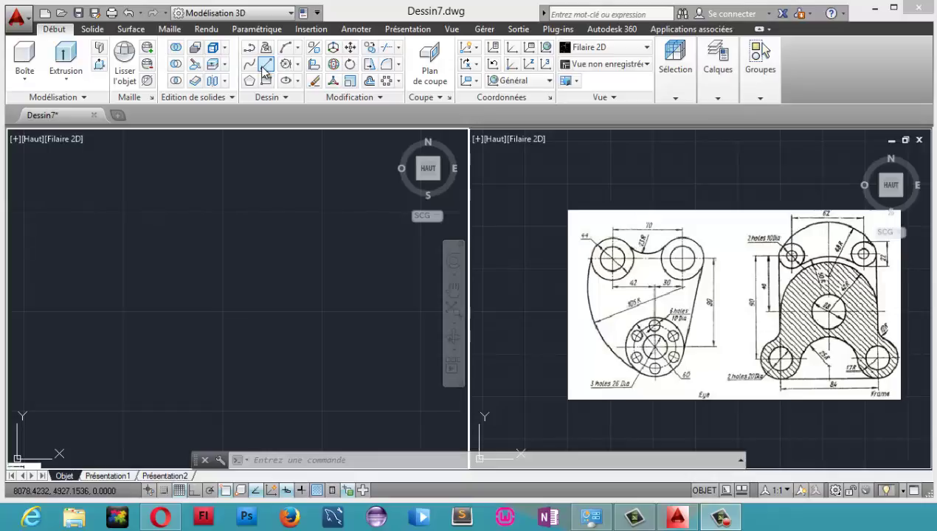
- Make axes the current layer
click(719, 101)
click(793, 147)
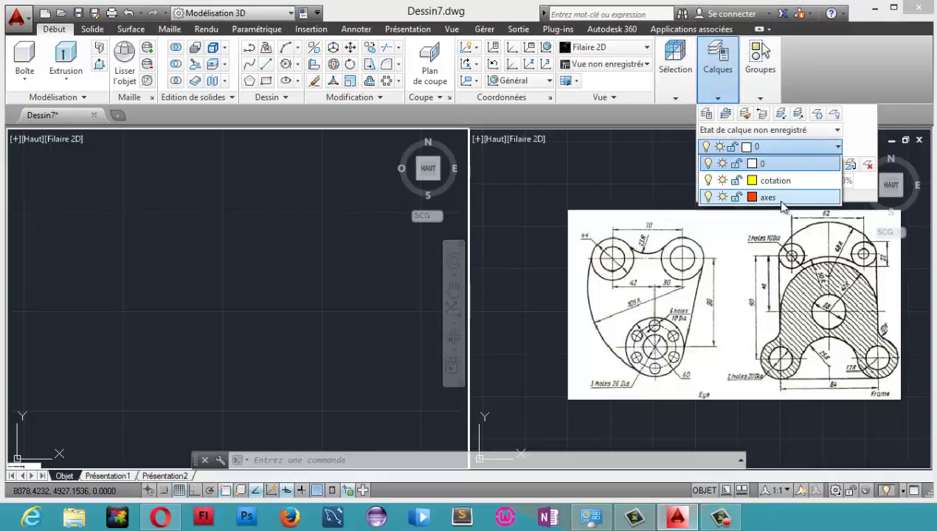
click(771, 197)
- Draw a rectangle sized 70 by 90 using the Cotes option
click(265, 81)
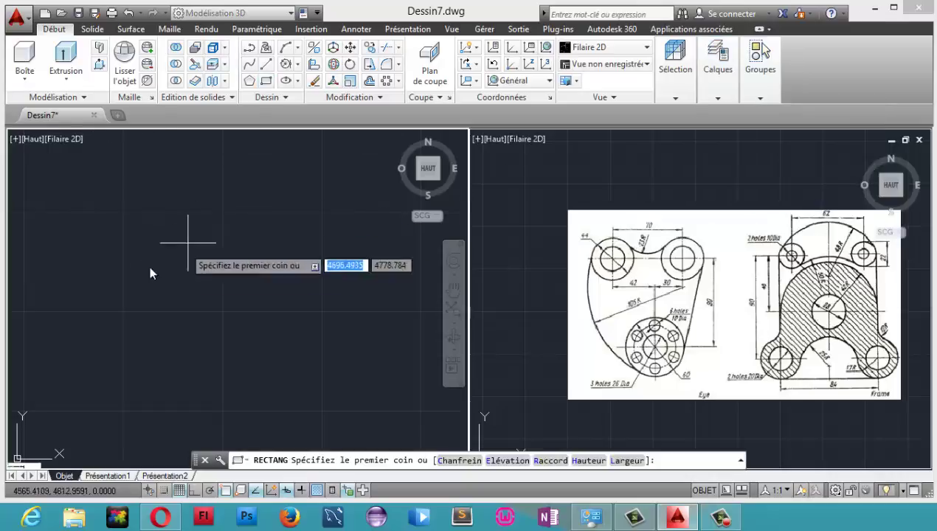
click(120, 199)
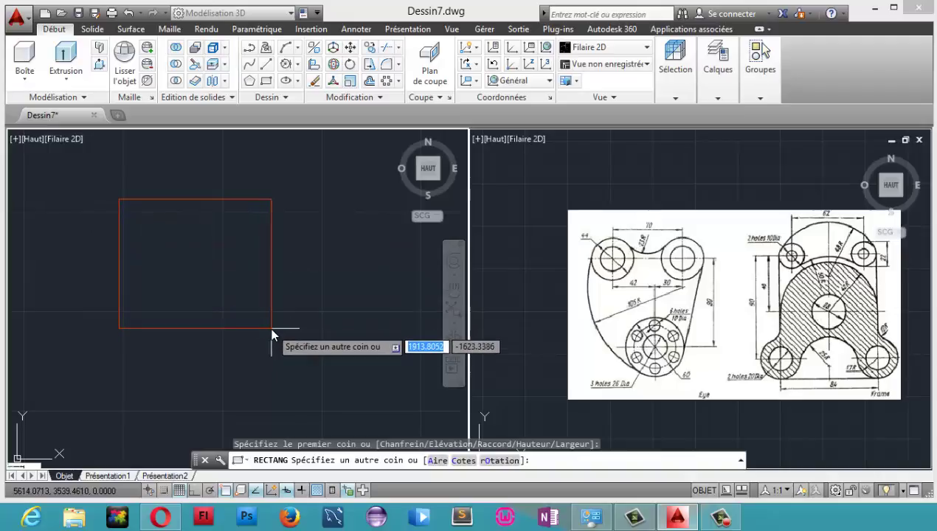
text(c)
key(Return)
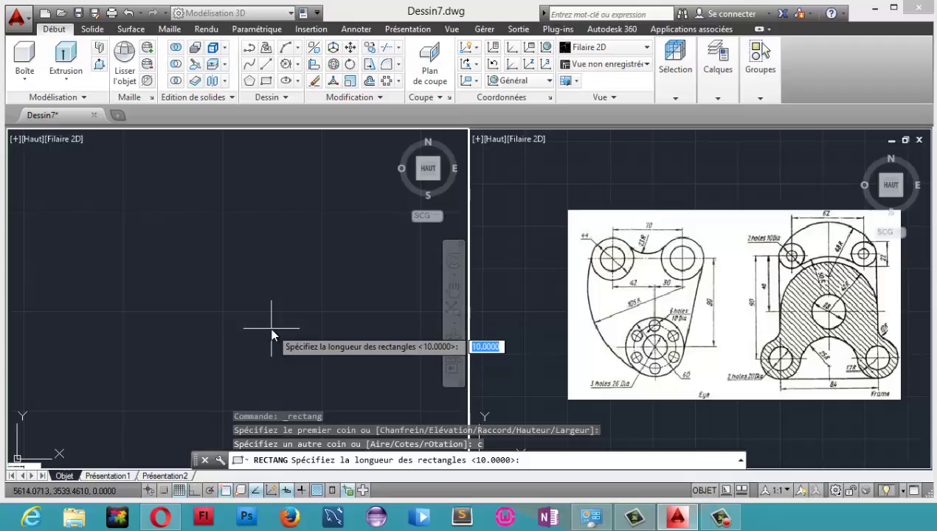
text(70)
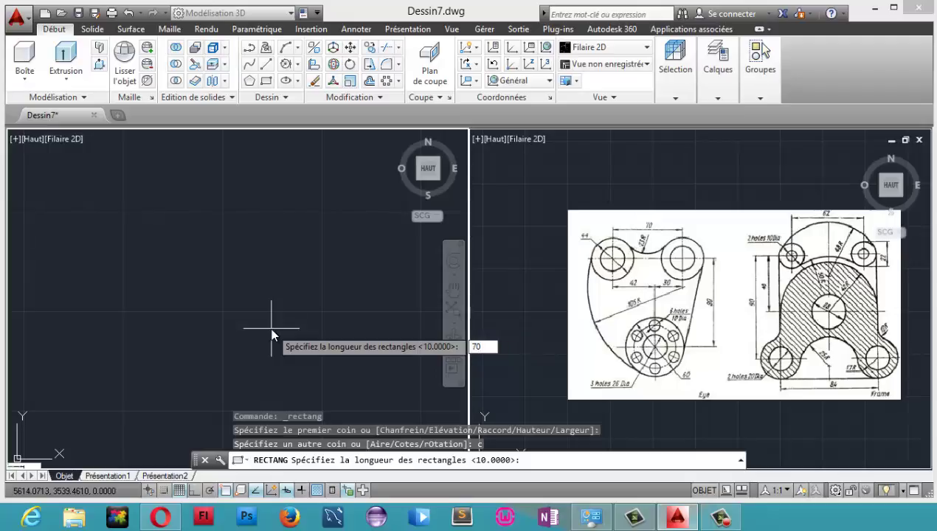
key(Return)
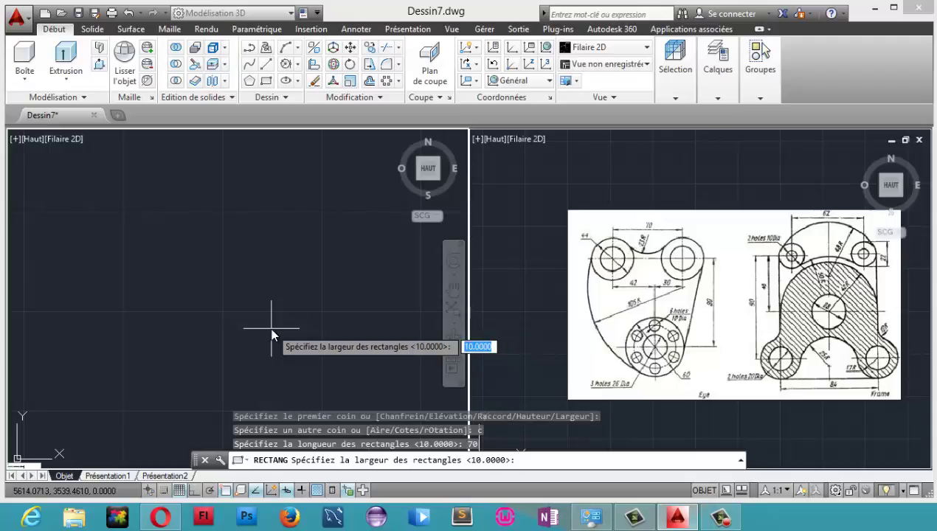
text(90)
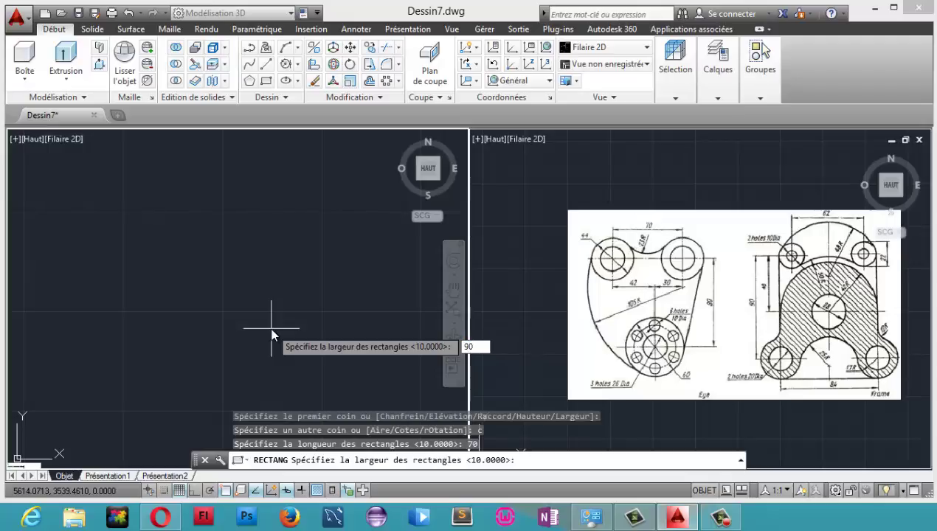
key(Return)
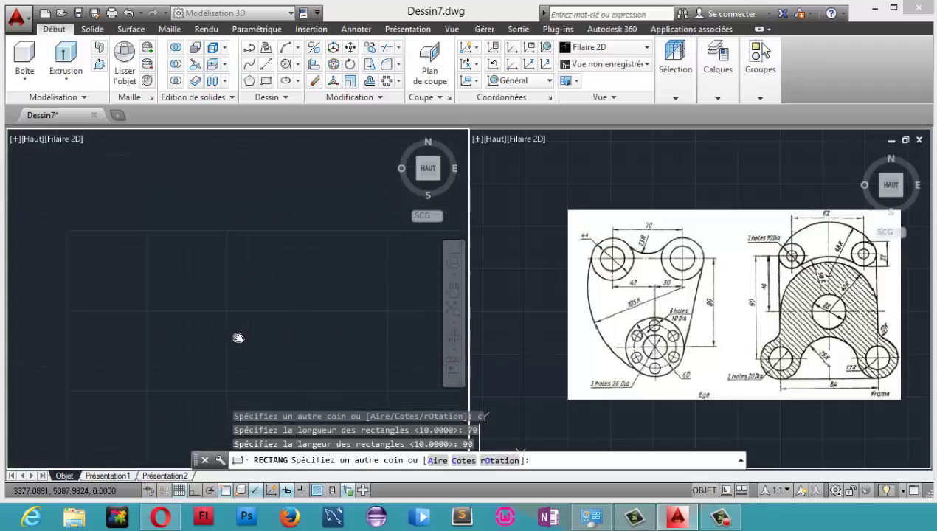
click(325, 295)
scroll(287, 266, up, 4)
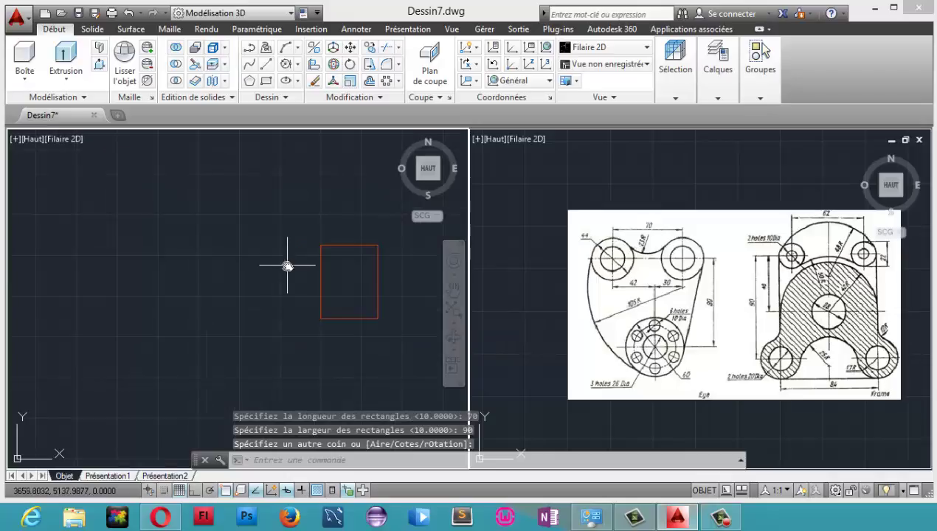
middle_drag(287, 266, 140, 242)
scroll(240, 234, up, 2)
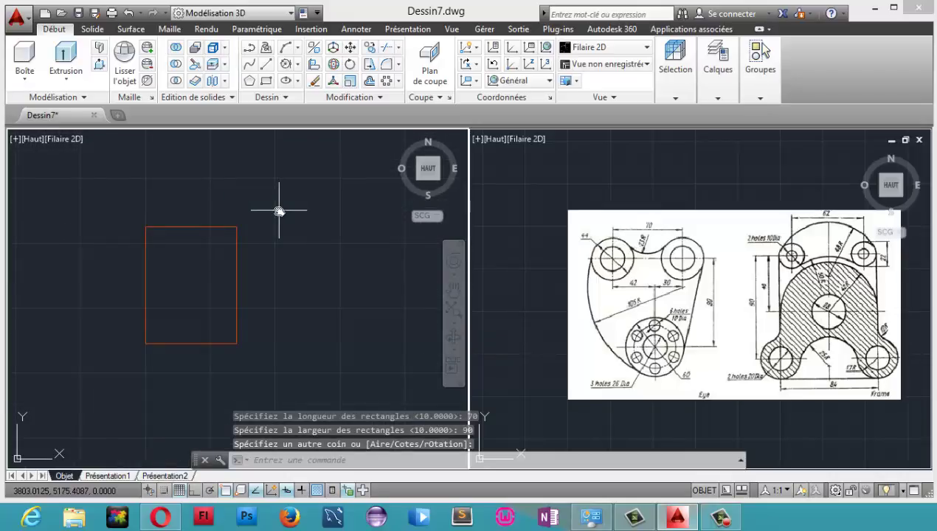
- Explode the rectangle into separate lines
click(268, 279)
click(226, 255)
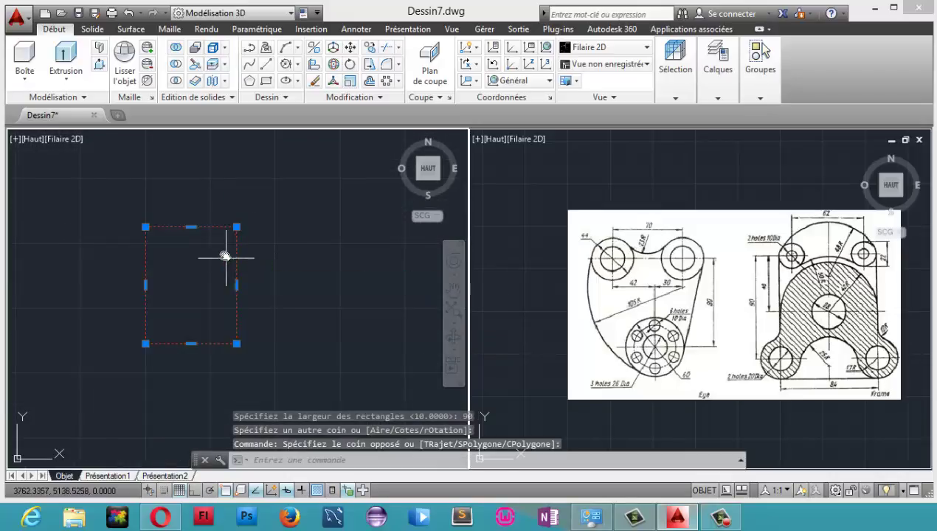
click(361, 97)
click(349, 114)
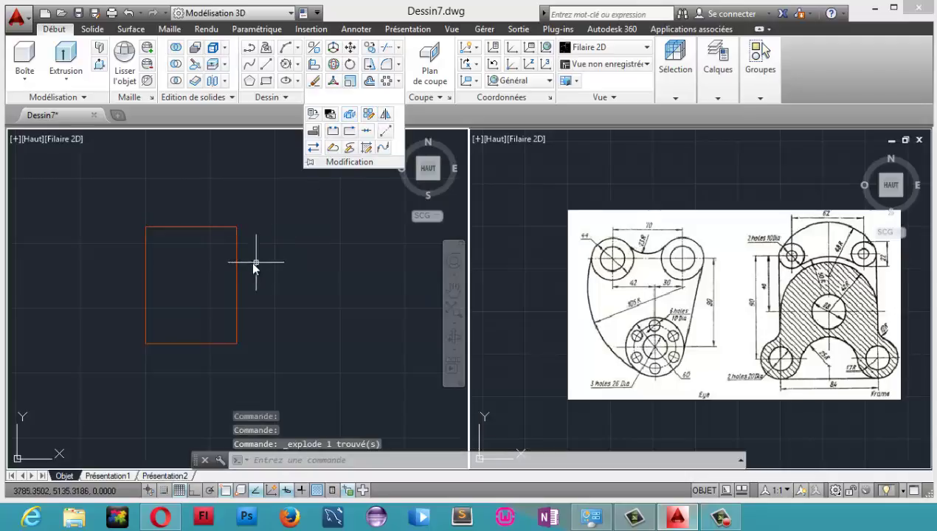
mouse_move(249, 258)
middle_down()
mouse_move(323, 245)
mouse_move(339, 217)
middle_up()
scroll(321, 240, up, 2)
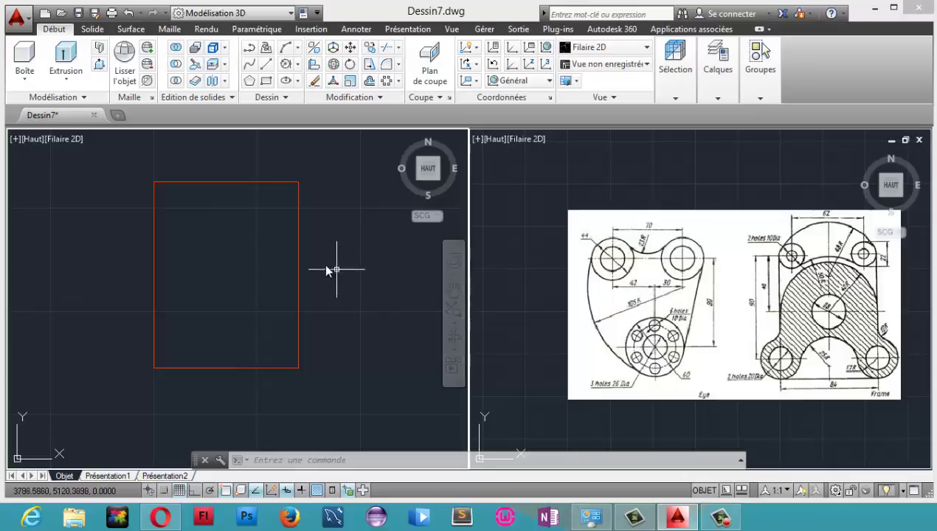
- Offset the rectangle's right edge 30 units toward the inside
click(299, 239)
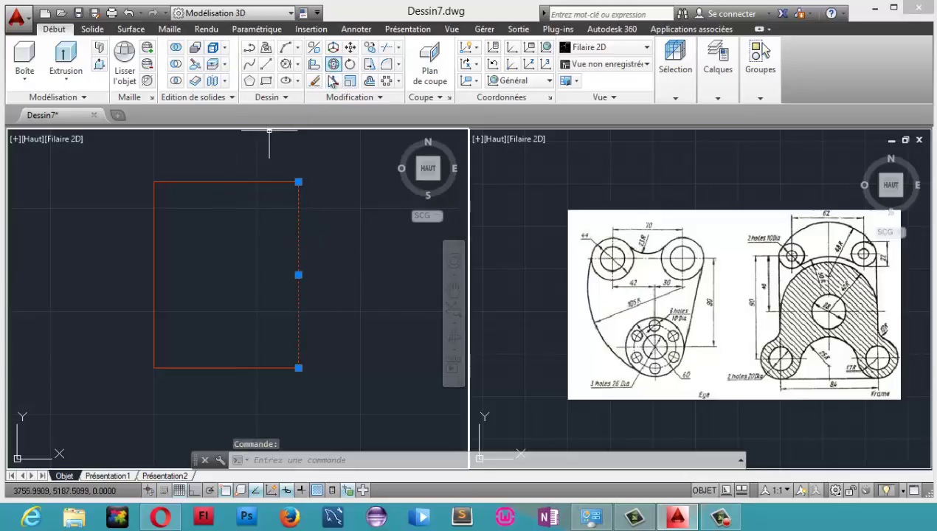
click(369, 81)
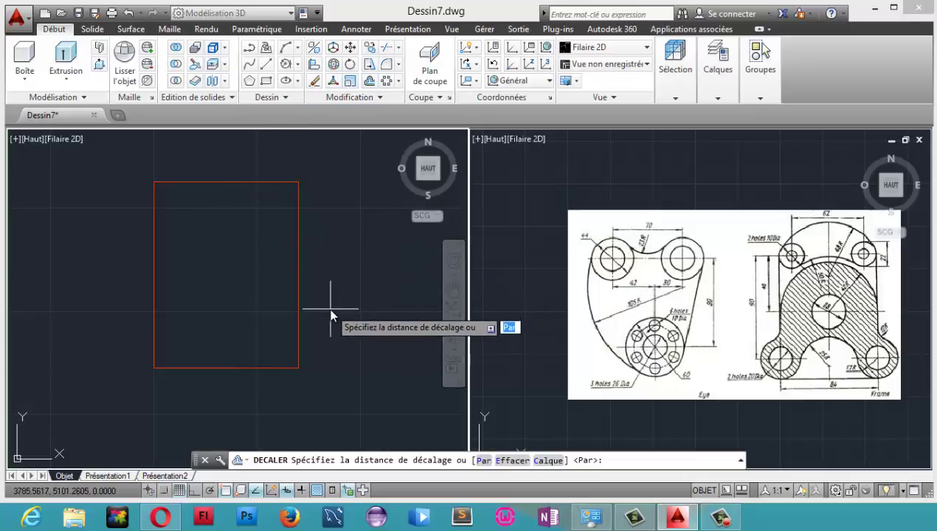
text(30)
key(Return)
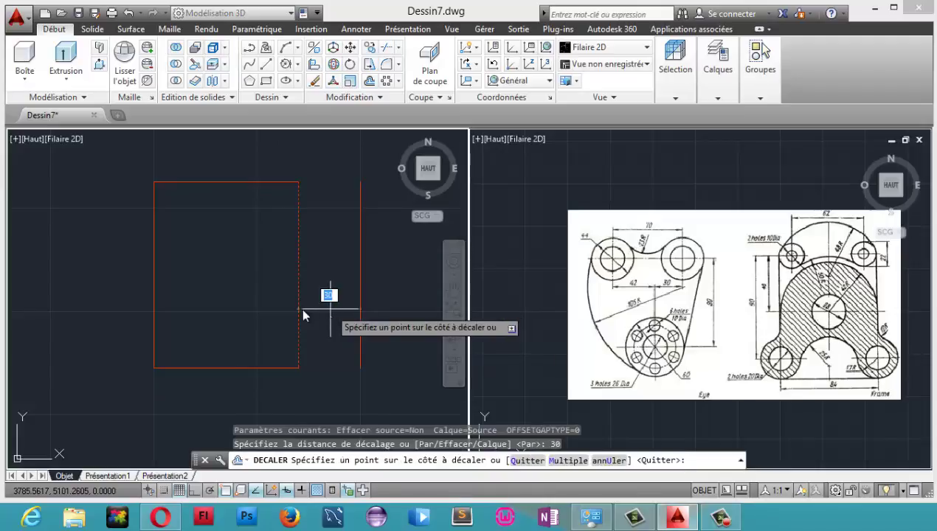
click(226, 291)
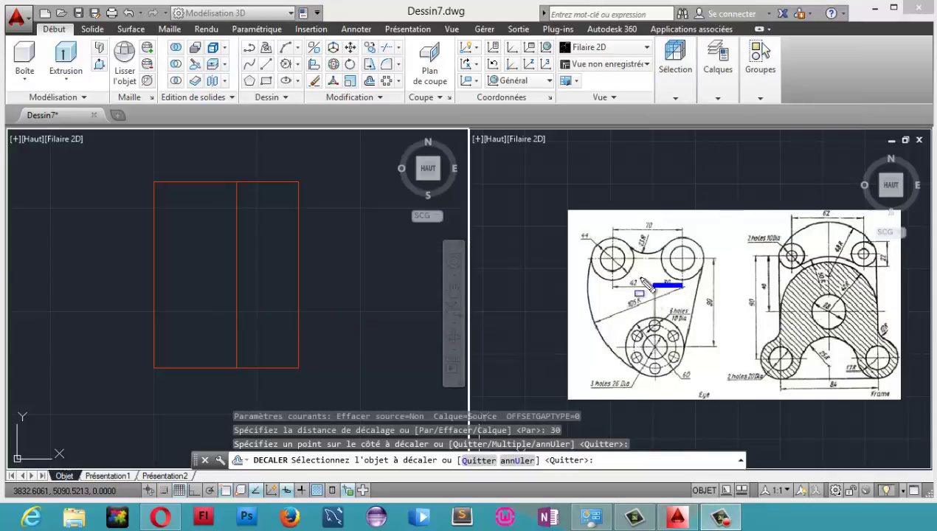
- Mark the 70 and 90 reference dimensions and the 30 spacing, then clear the marks
drag(611, 231, 682, 230)
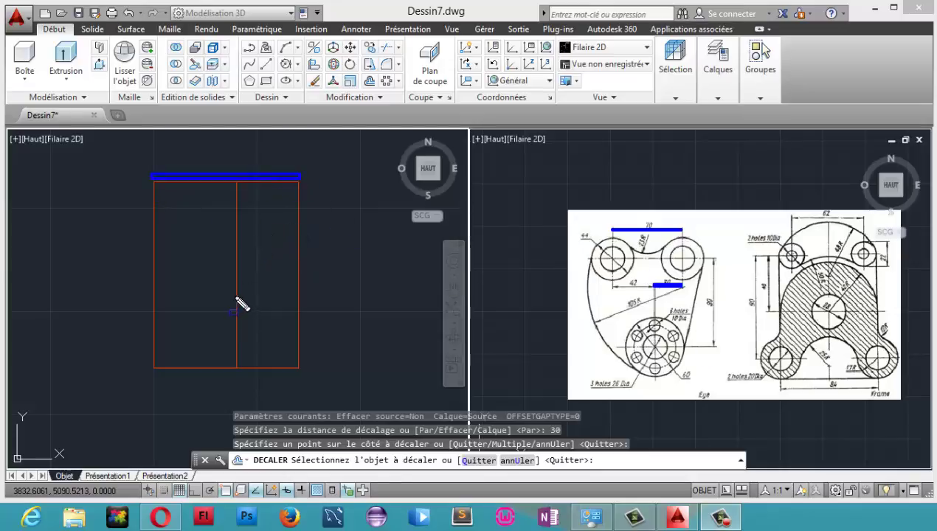
drag(236, 295, 299, 295)
drag(720, 259, 721, 347)
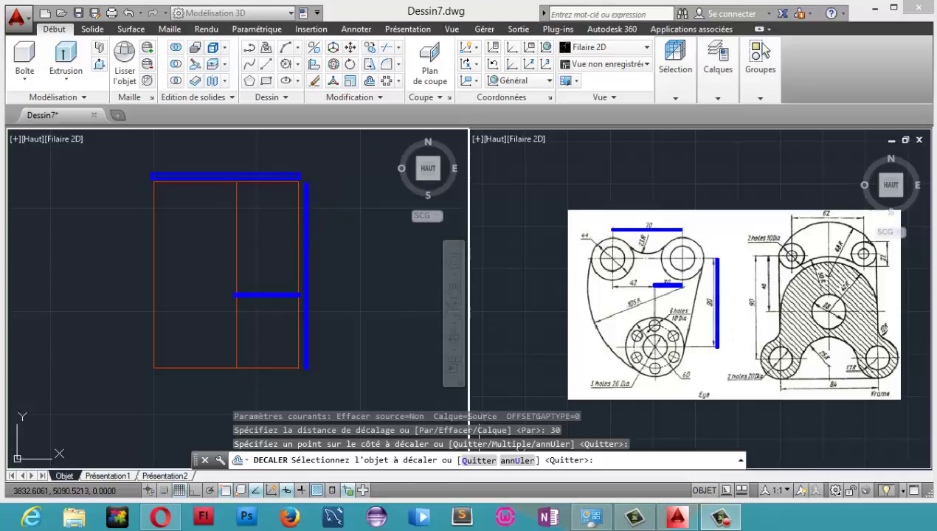
key(Escape)
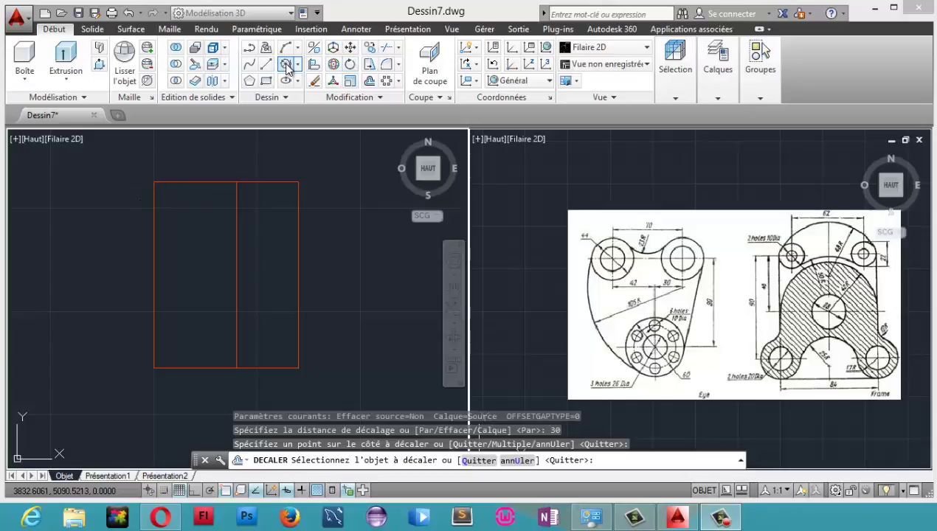
- Make layer 0 the current layer, leaving its colour unchanged
click(717, 73)
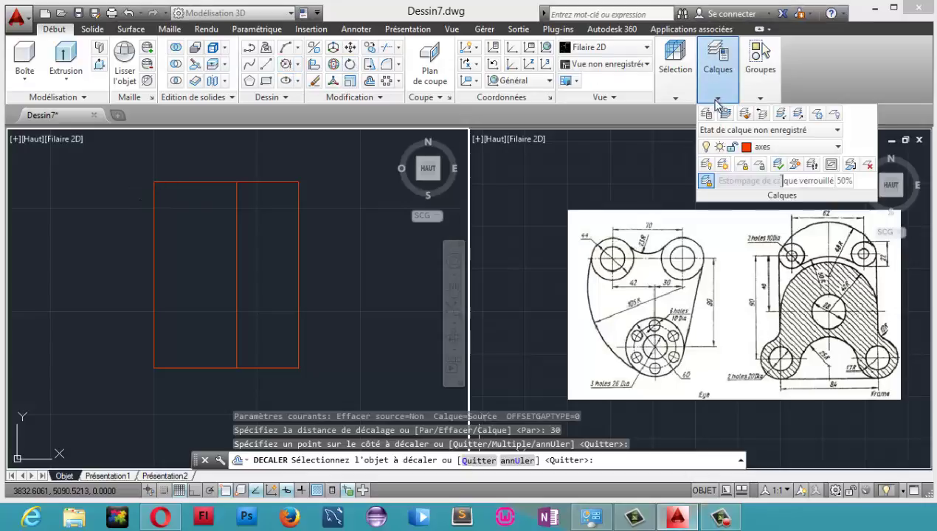
click(745, 147)
click(747, 165)
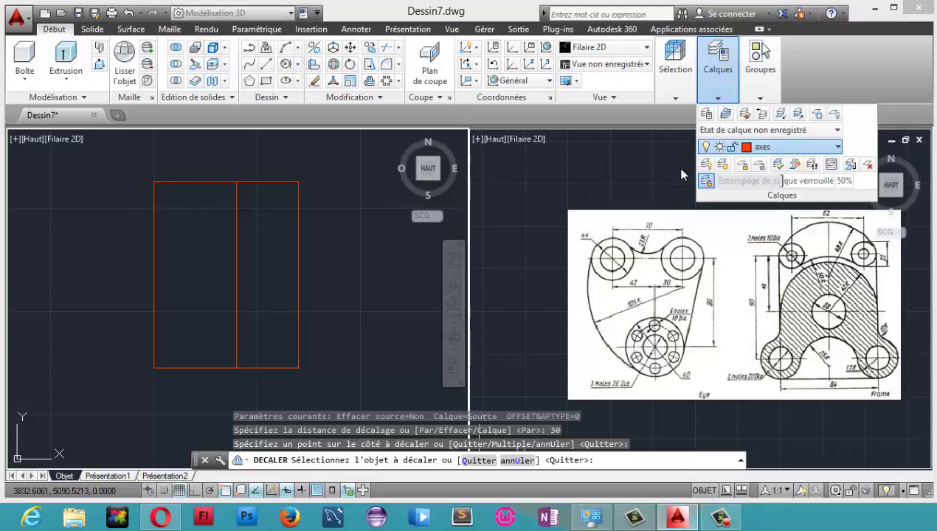
click(624, 320)
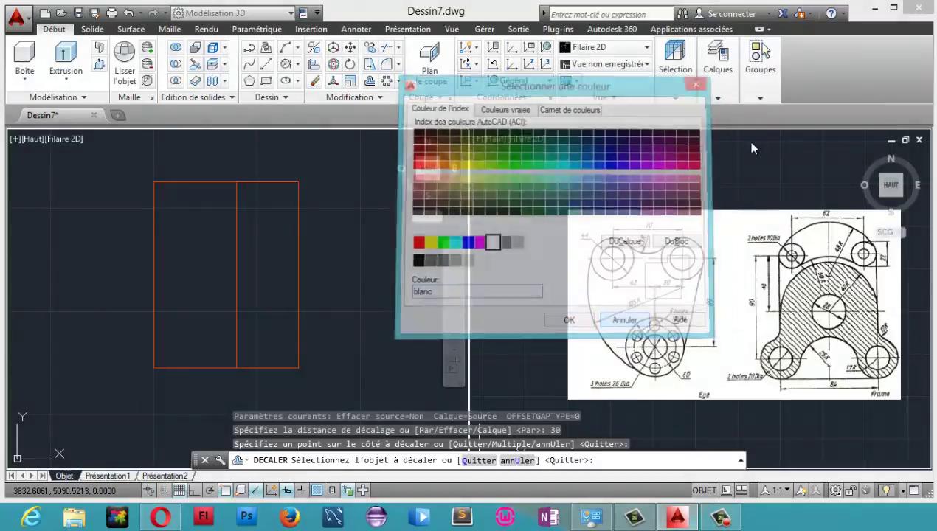
click(720, 97)
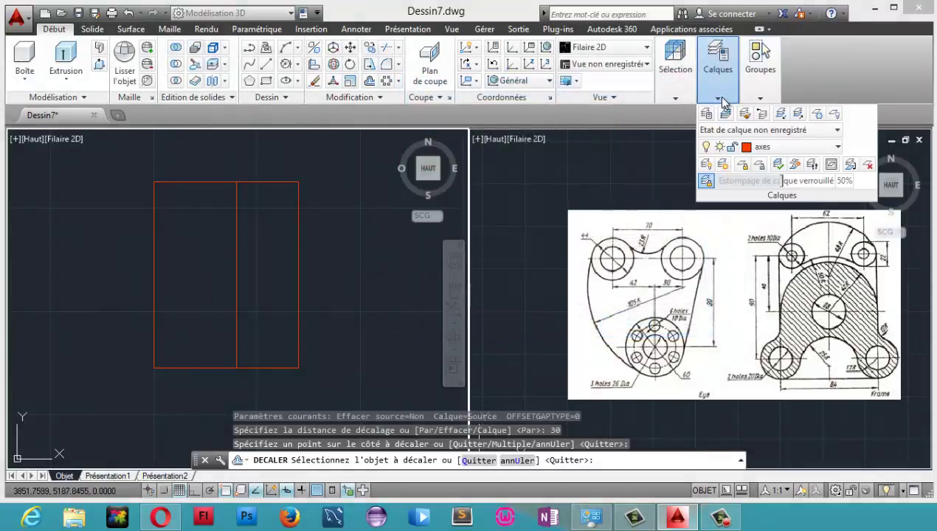
click(764, 148)
click(768, 162)
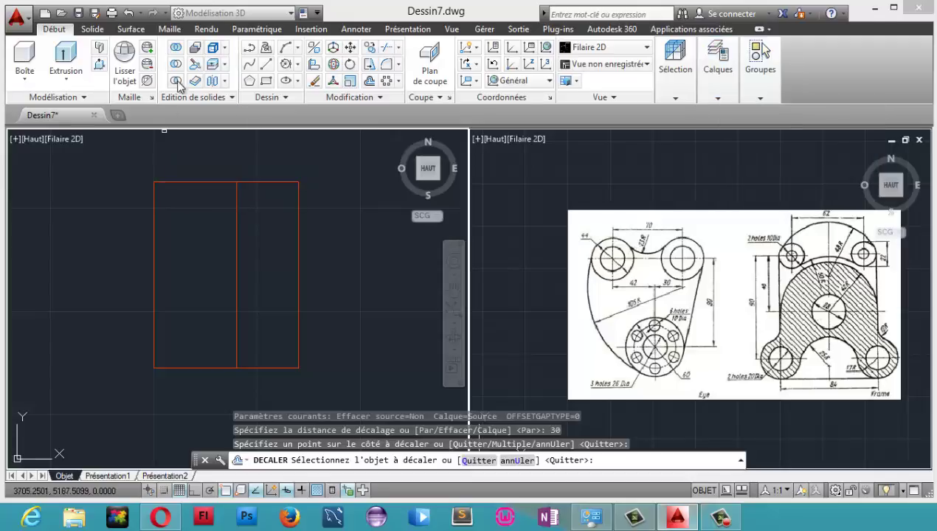
- Start a circle, then switch to the reference image in the browser
click(297, 80)
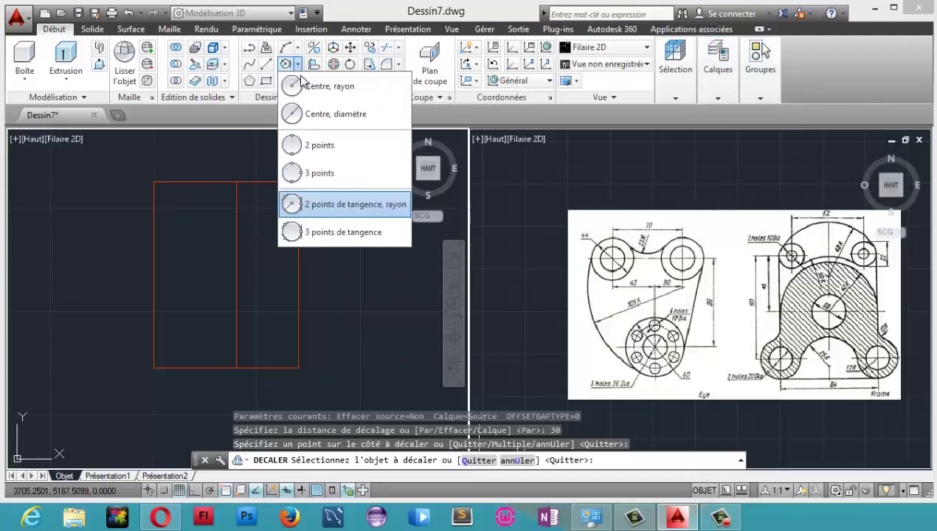
click(291, 203)
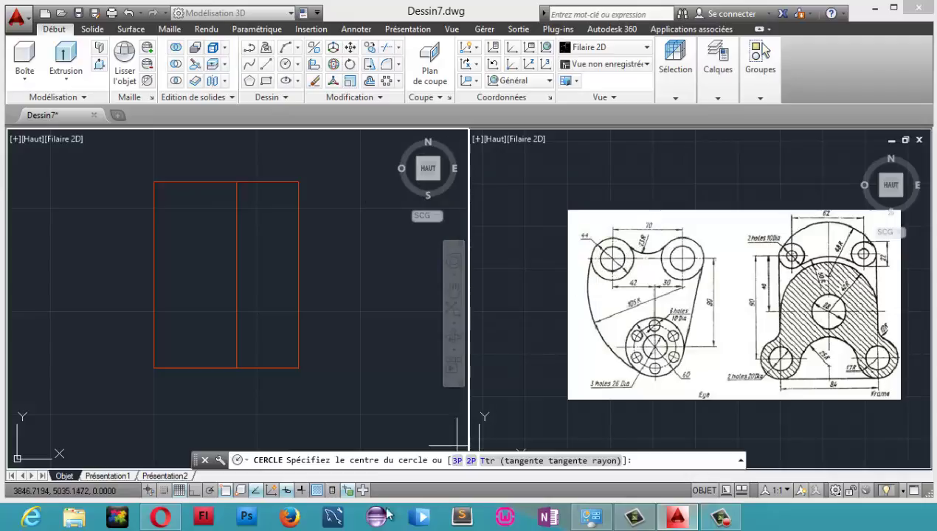
click(161, 516)
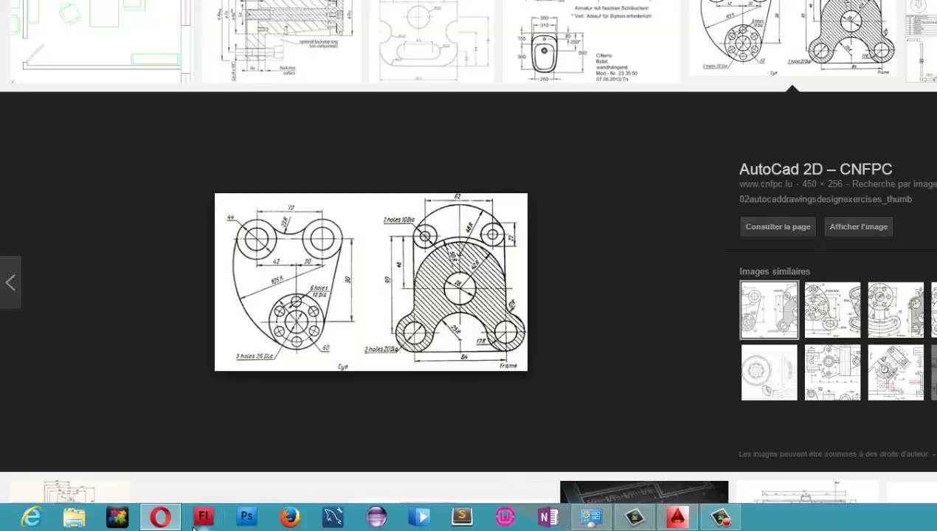
- Return to the AutoCAD drawing after checking the Eye reference
click(676, 517)
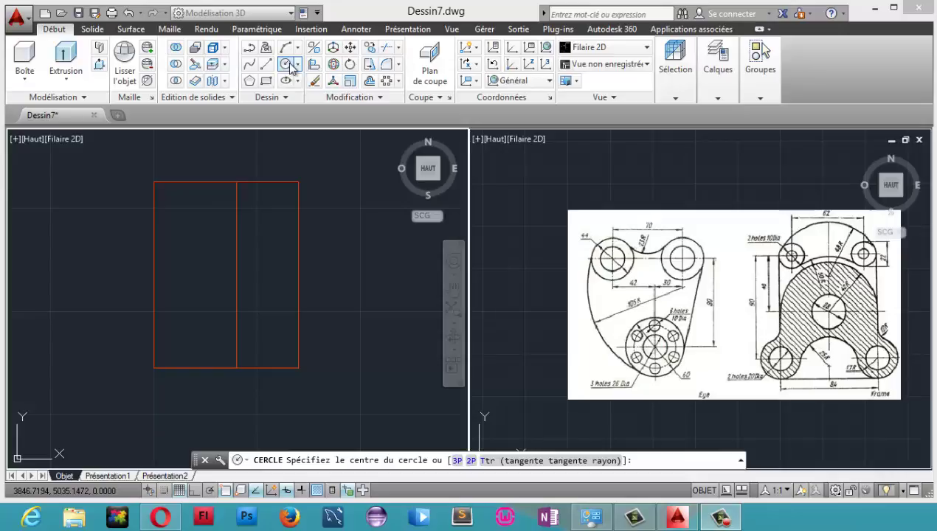
- Draw concentric circles of diameter 26 and 44 on the rectangle's top-left corner
click(298, 65)
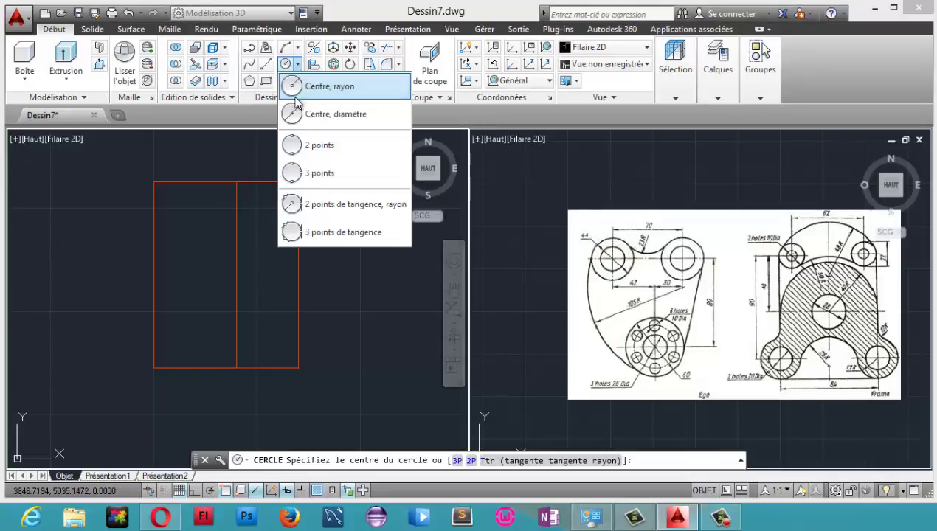
click(295, 118)
click(152, 183)
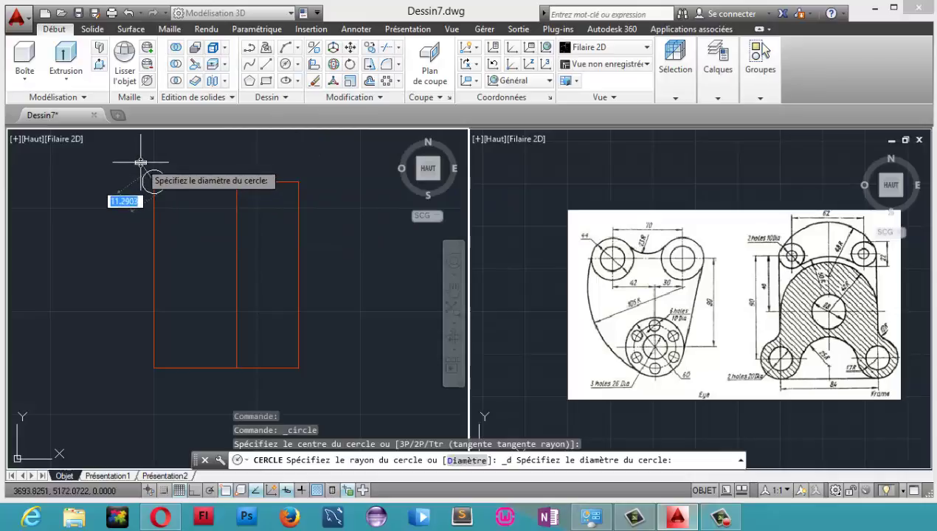
text(26)
key(Return)
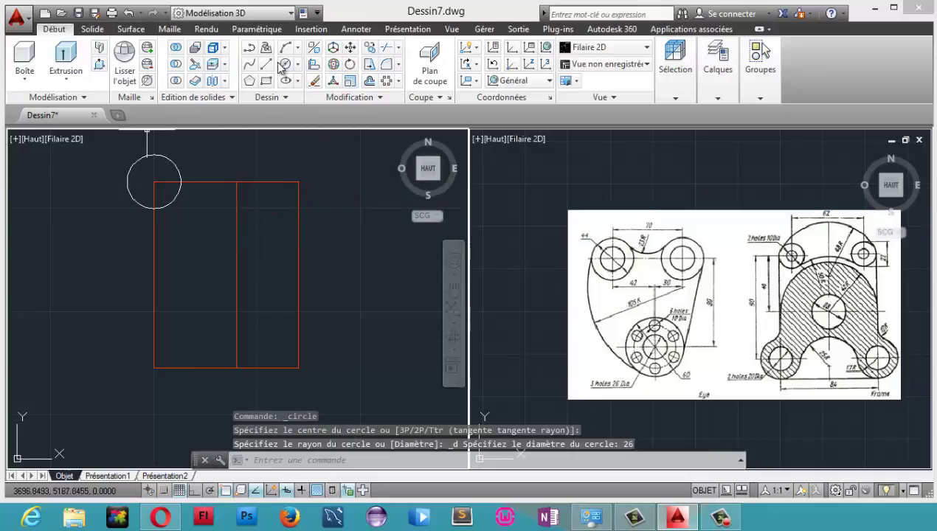
click(284, 64)
click(153, 180)
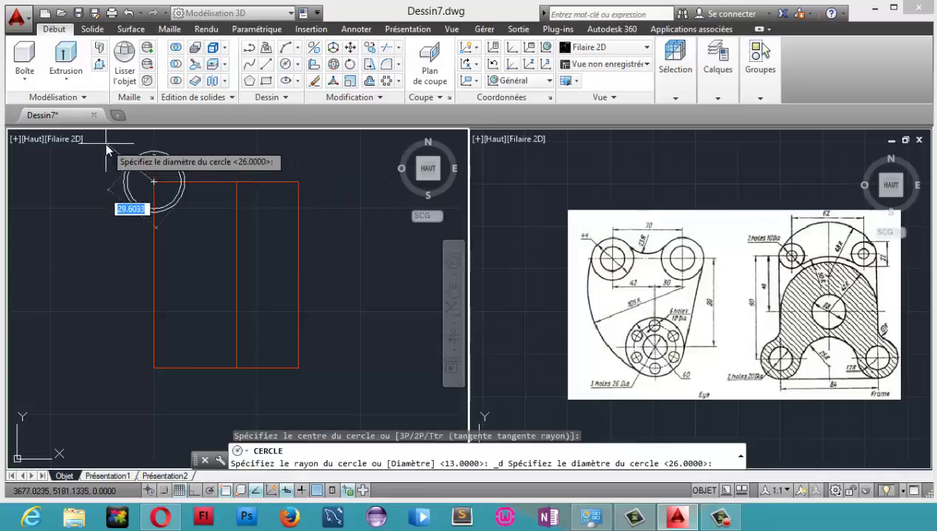
text(44)
key(Return)
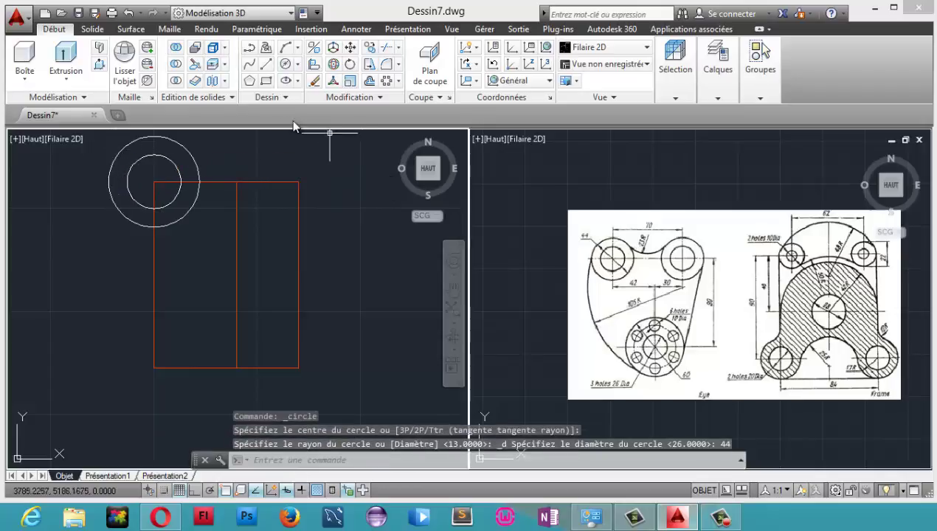
- Copy both circles to the top-right corner and the bottom midpoint
click(314, 63)
click(224, 152)
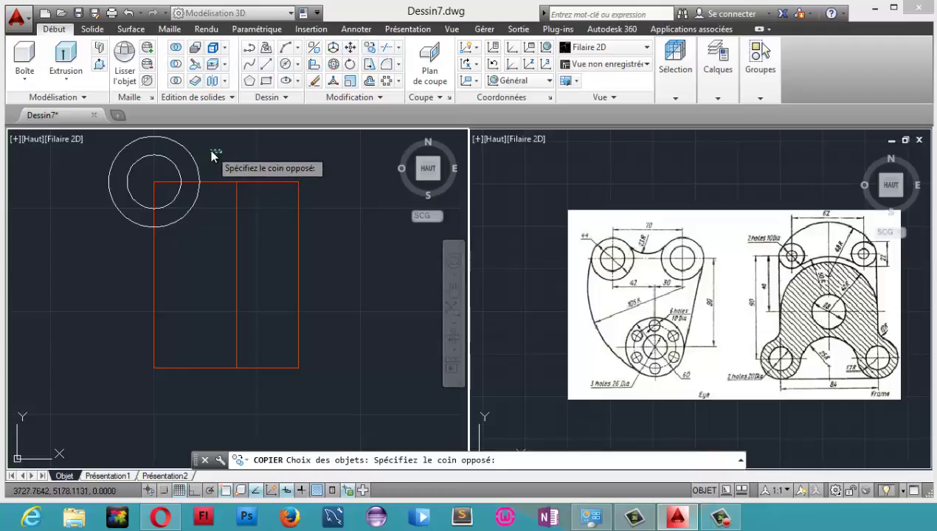
click(158, 168)
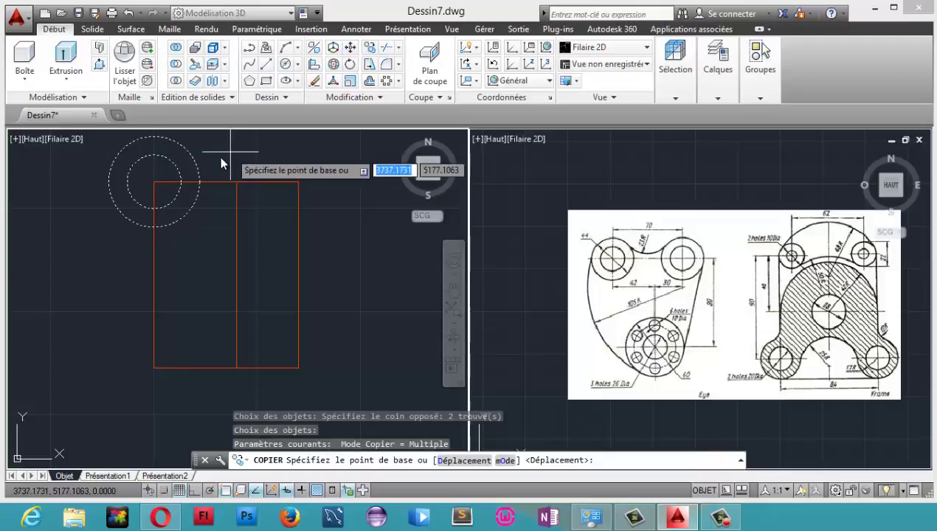
click(154, 181)
click(298, 182)
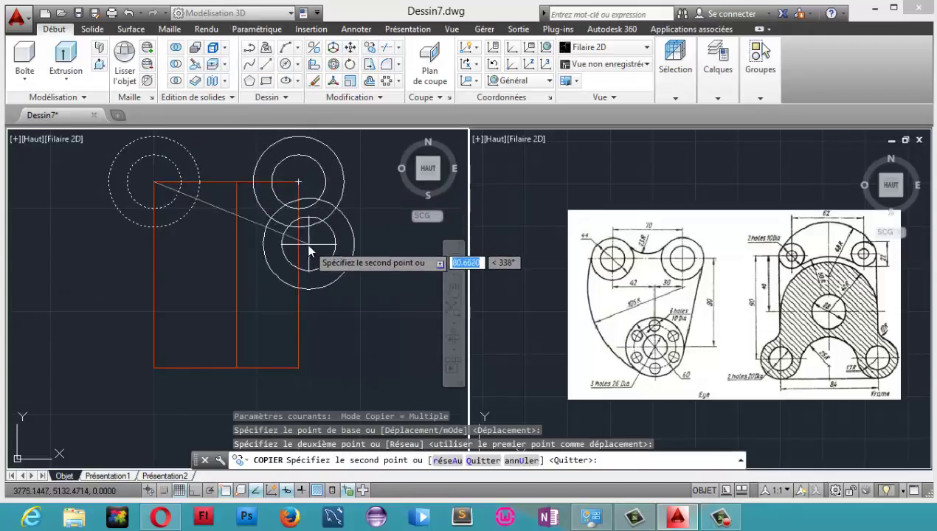
click(236, 367)
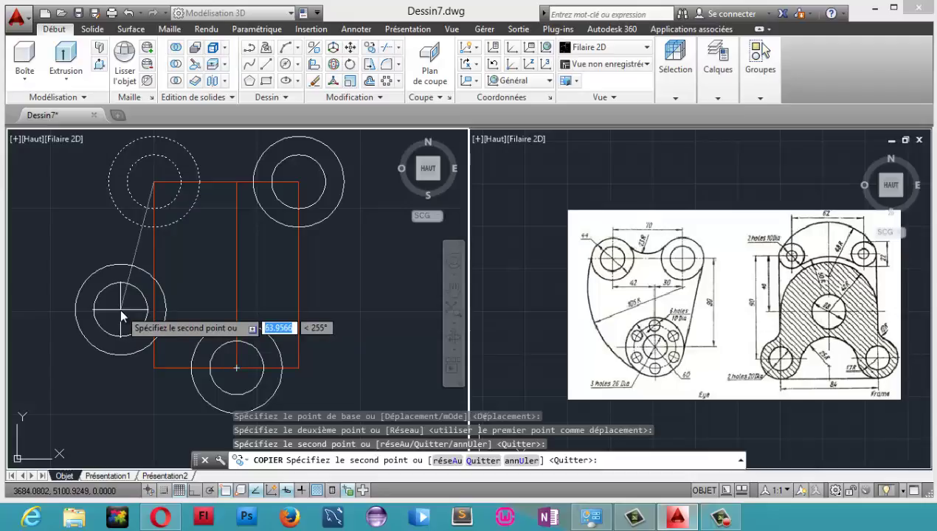
- Delete the bottom 44 circle and draw a 60-diameter circle on the same centre
key(Escape)
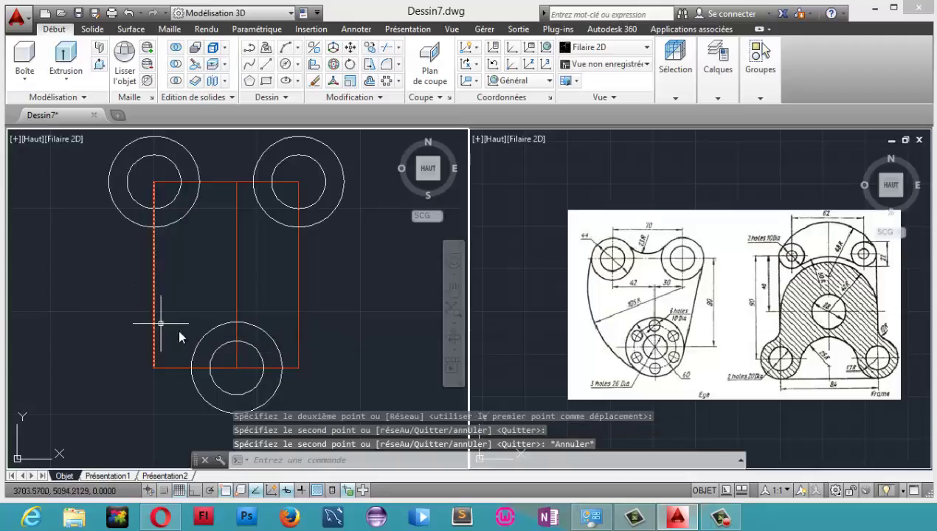
click(263, 339)
click(257, 330)
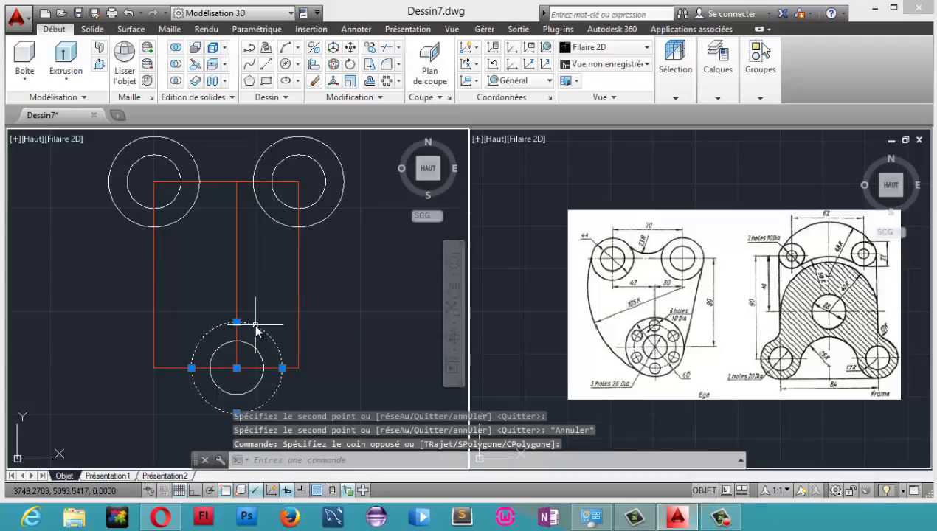
key(Delete)
click(285, 63)
click(236, 367)
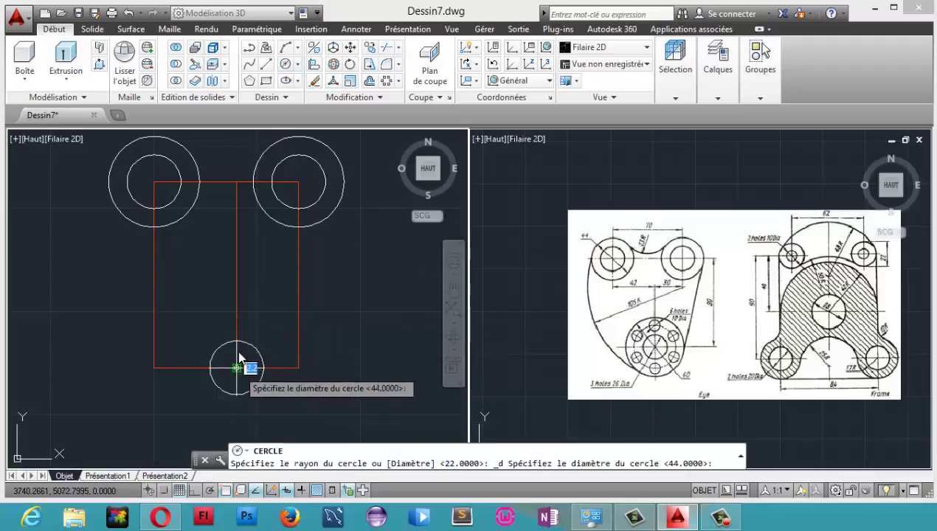
text(60)
key(Return)
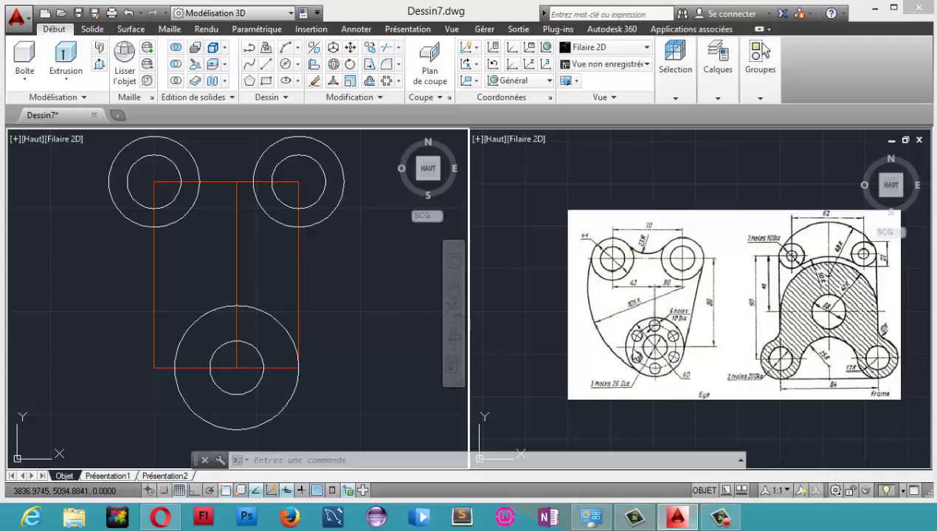
click(160, 517)
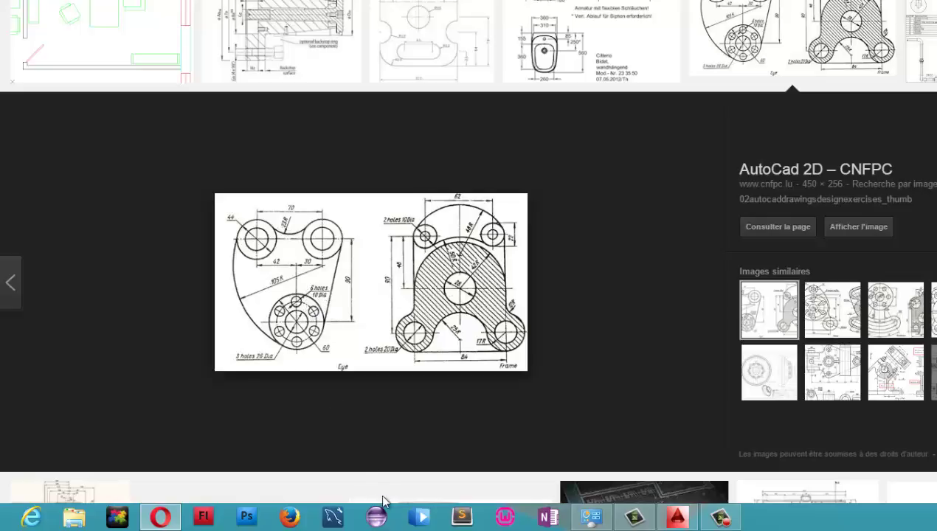
click(161, 518)
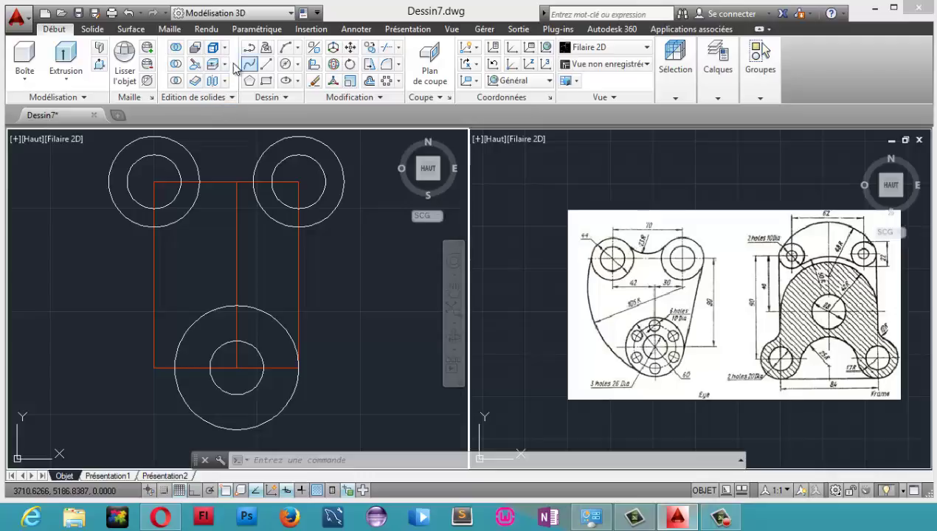
- Draw a 44 construction circle on the bottom centre and a 10-diameter hole at its top
click(287, 68)
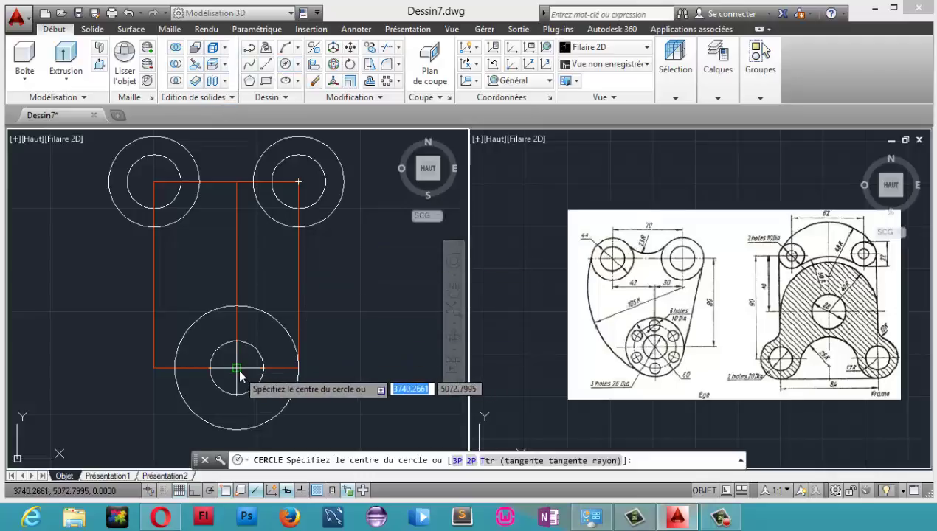
click(236, 367)
text(44)
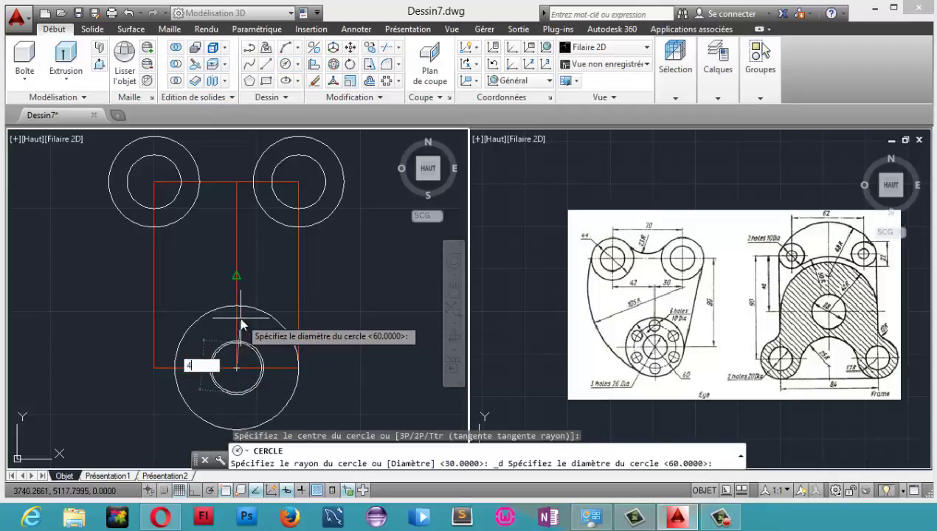
key(Return)
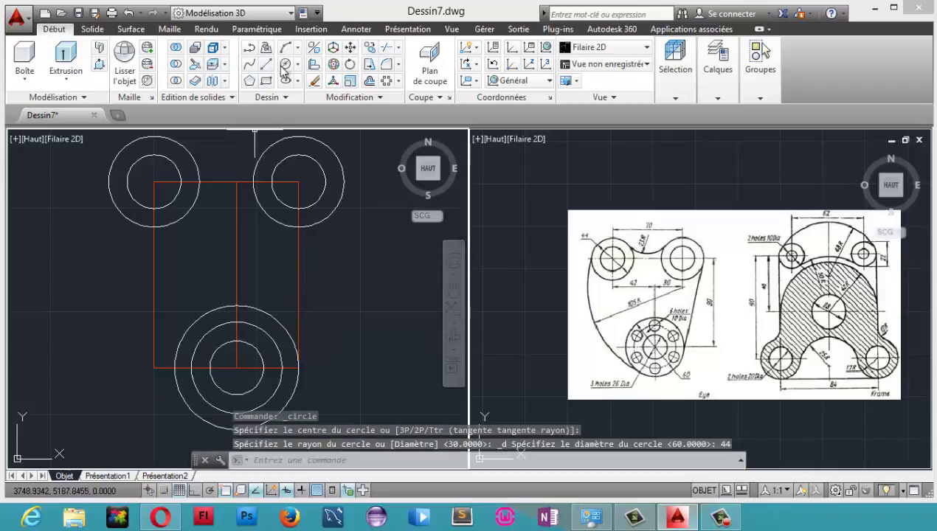
click(286, 65)
click(236, 329)
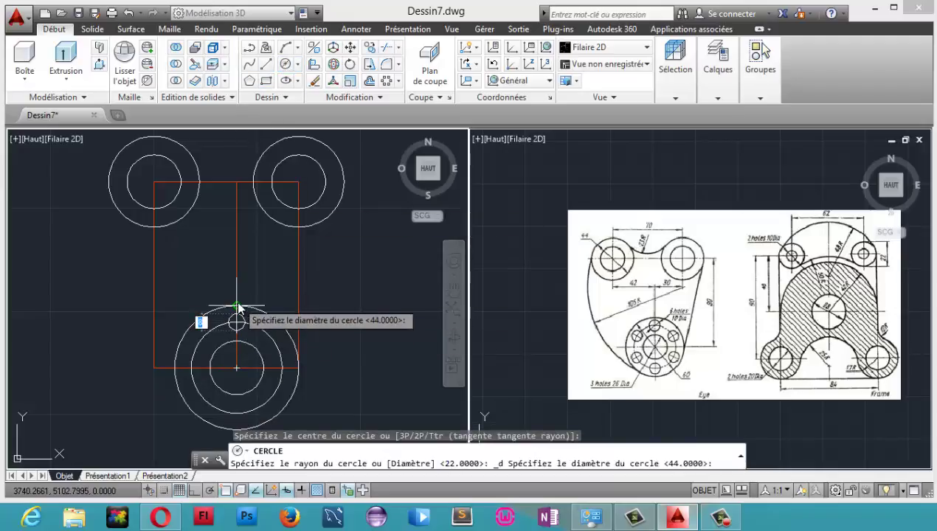
text(10)
key(Return)
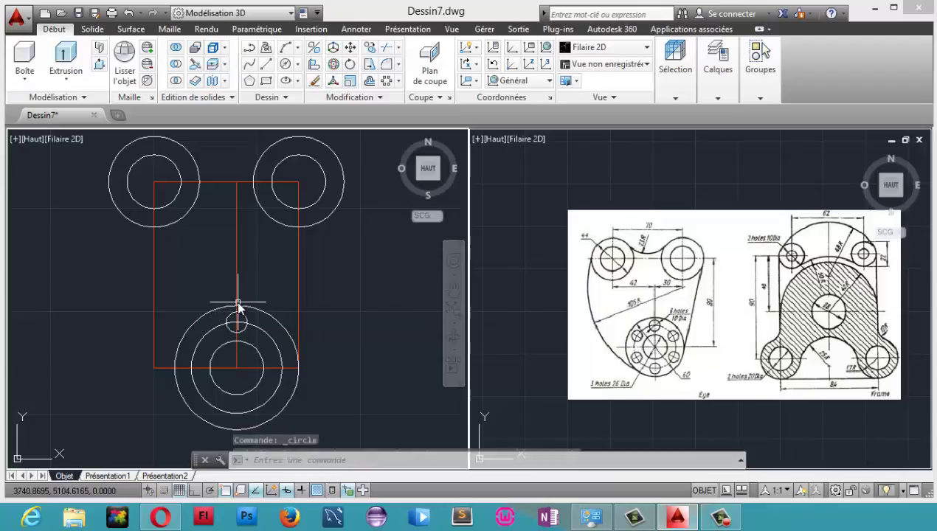
- Delete the construction circle and polar-array the 10 hole into six around the bottom centre
click(267, 330)
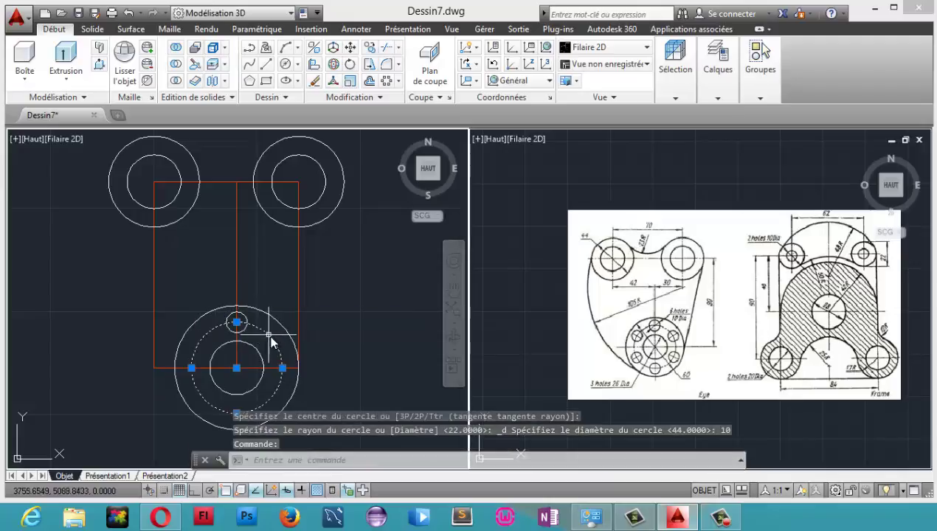
key(Delete)
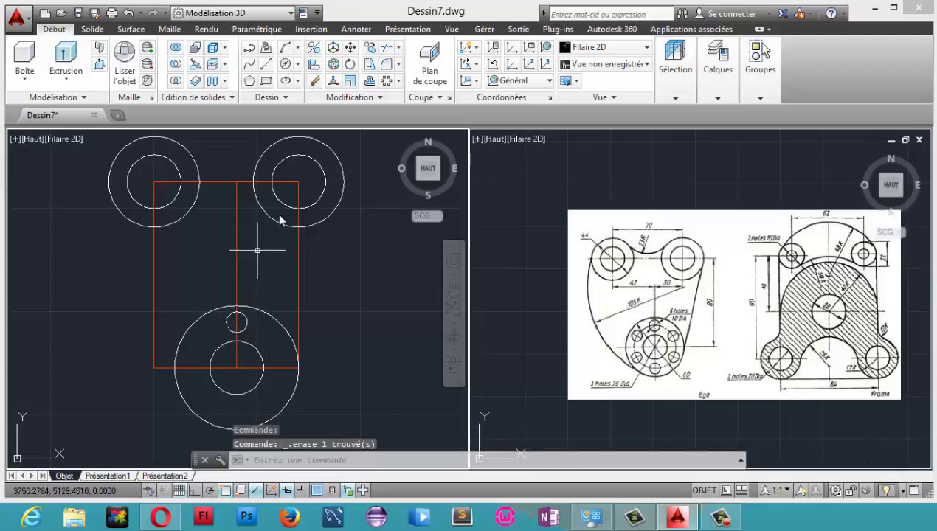
click(387, 80)
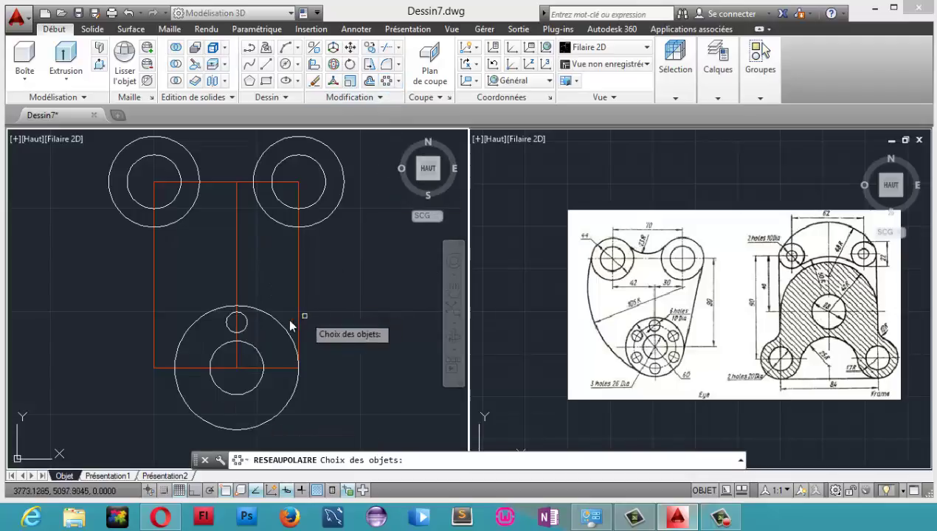
click(245, 326)
key(Return)
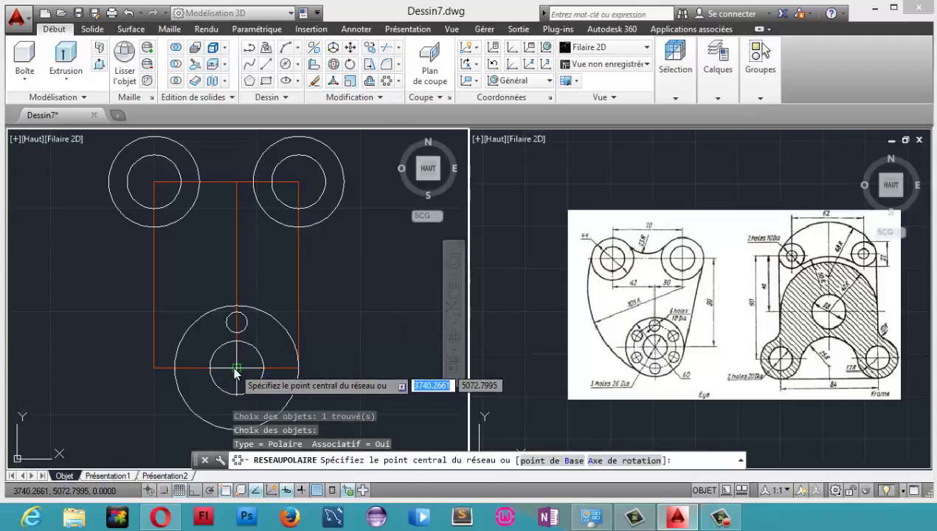
click(229, 368)
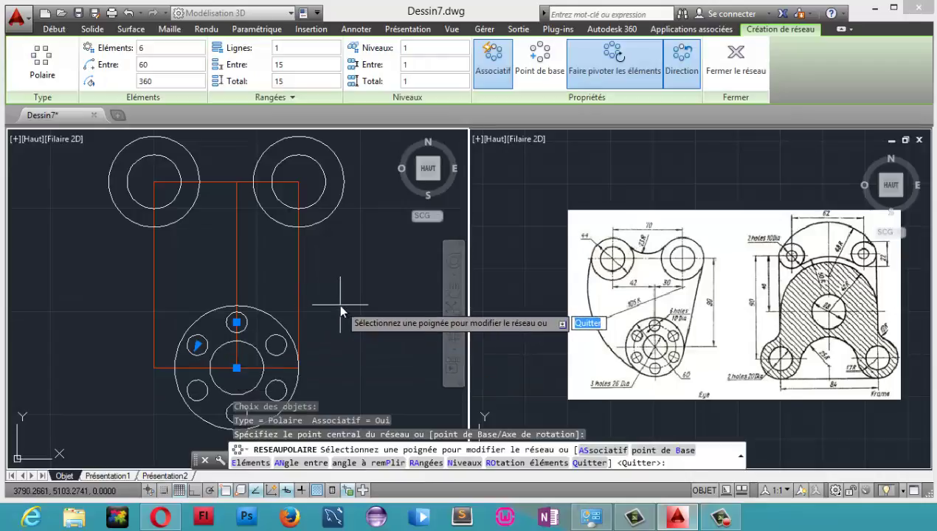
key(Return)
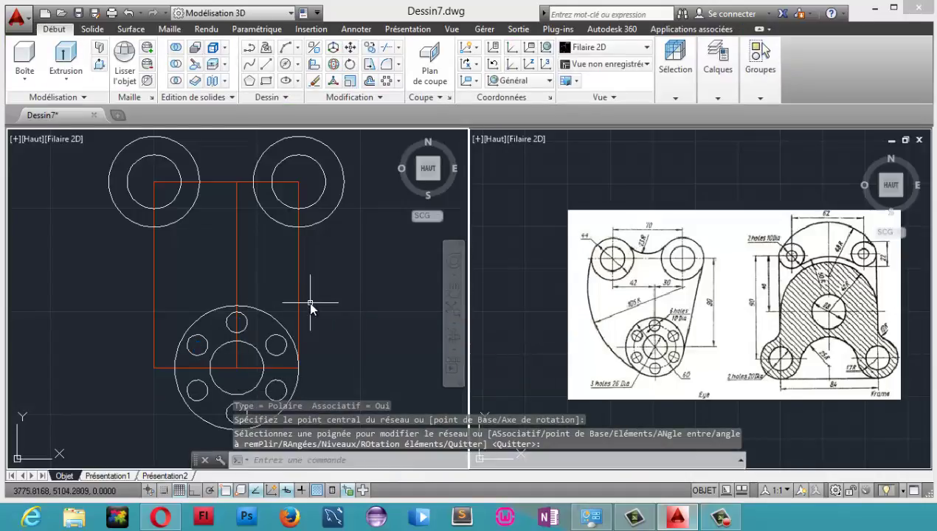
- Draw a line tangent to the upper-right 44 circle and the 60-diameter lower hub circle
click(268, 66)
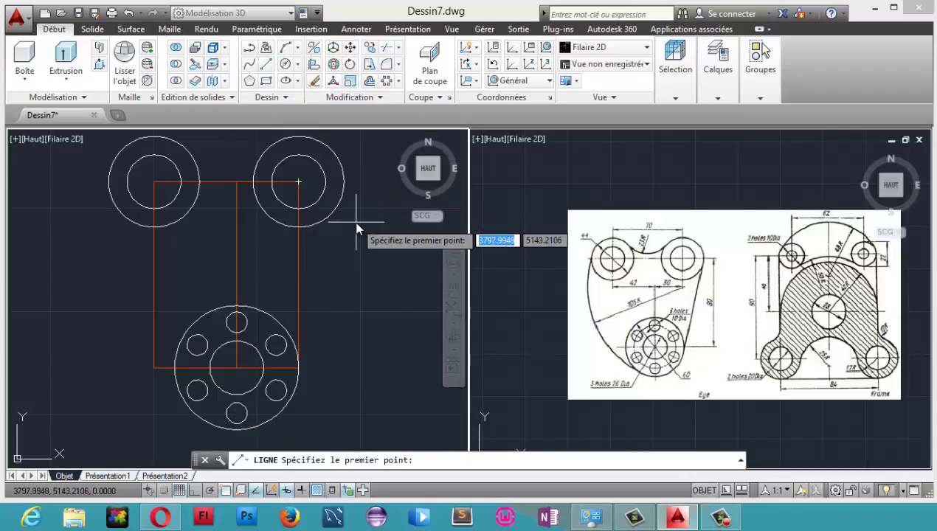
shift+right_click(356, 229)
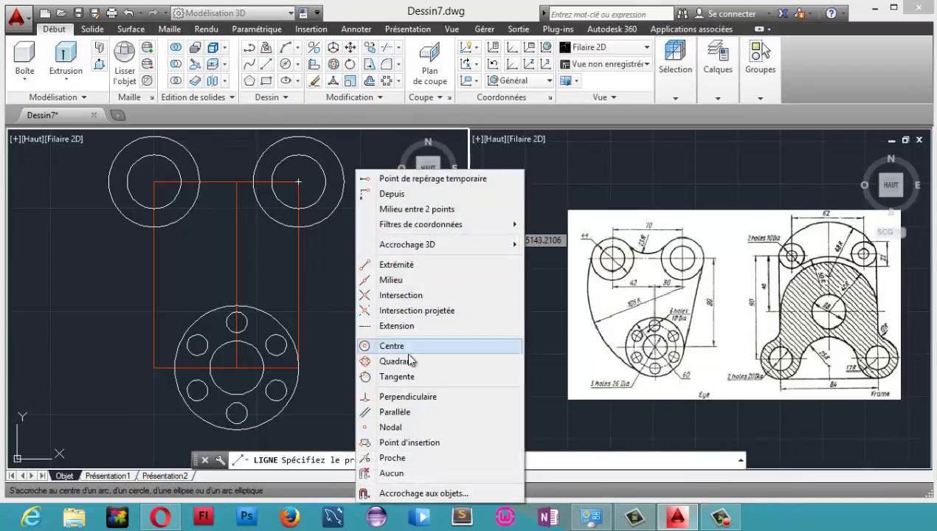
click(406, 377)
click(341, 199)
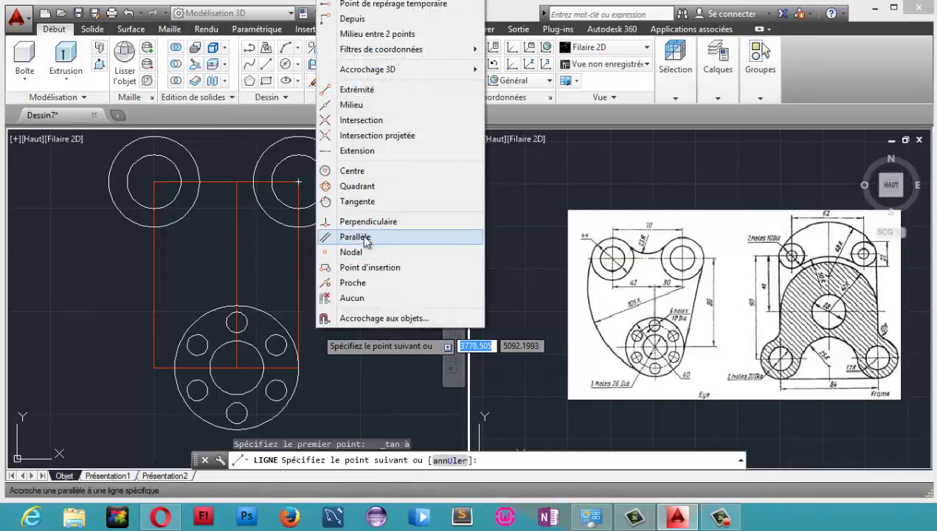
click(358, 202)
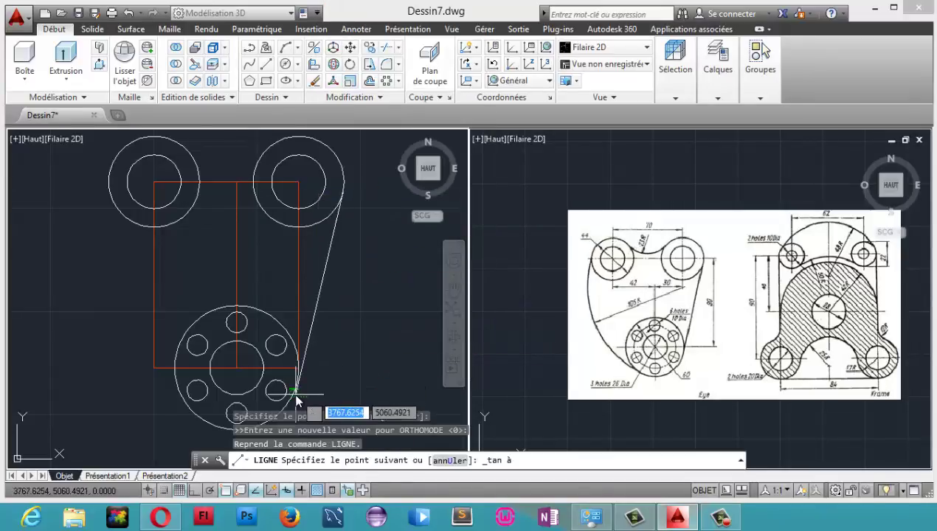
click(318, 375)
right_click(372, 319)
click(398, 329)
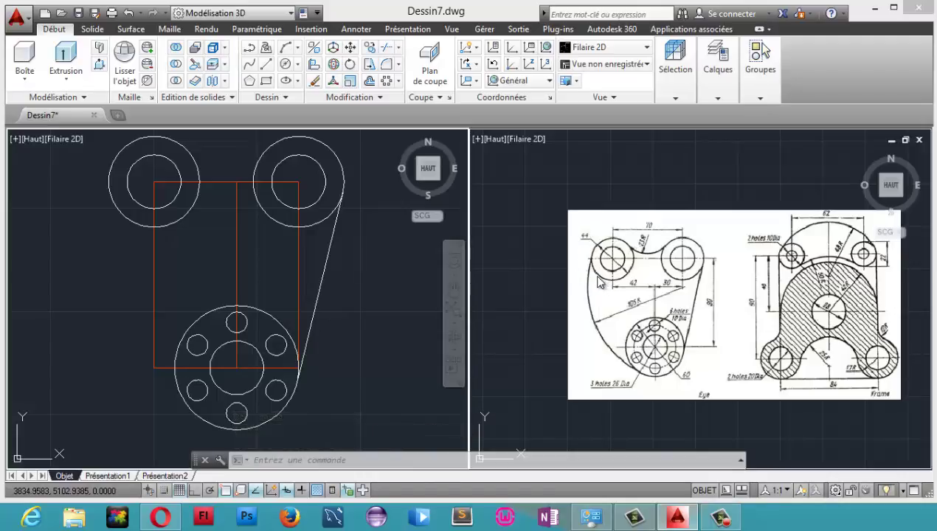
- Switch to the Opera browser showing the Eye and Frame reference image
click(166, 517)
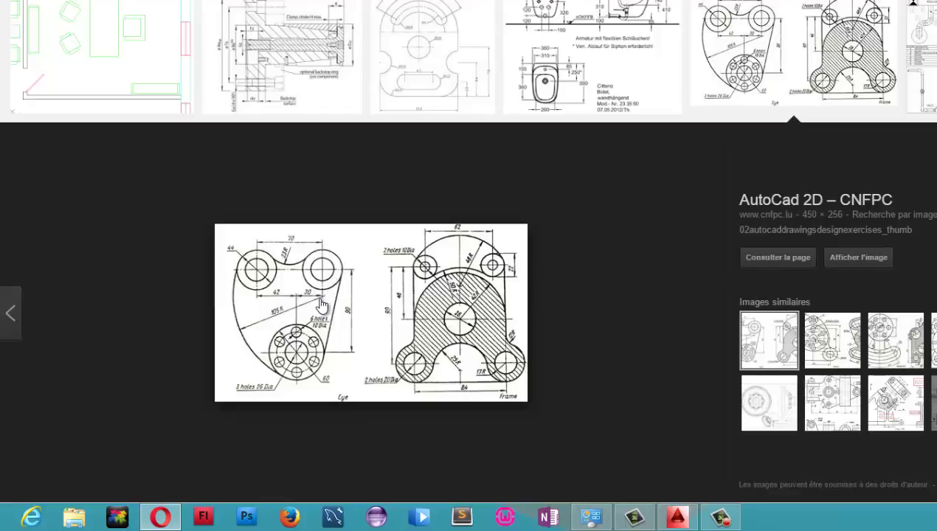
- Return to the Dessin7 drawing in AutoCAD
click(665, 517)
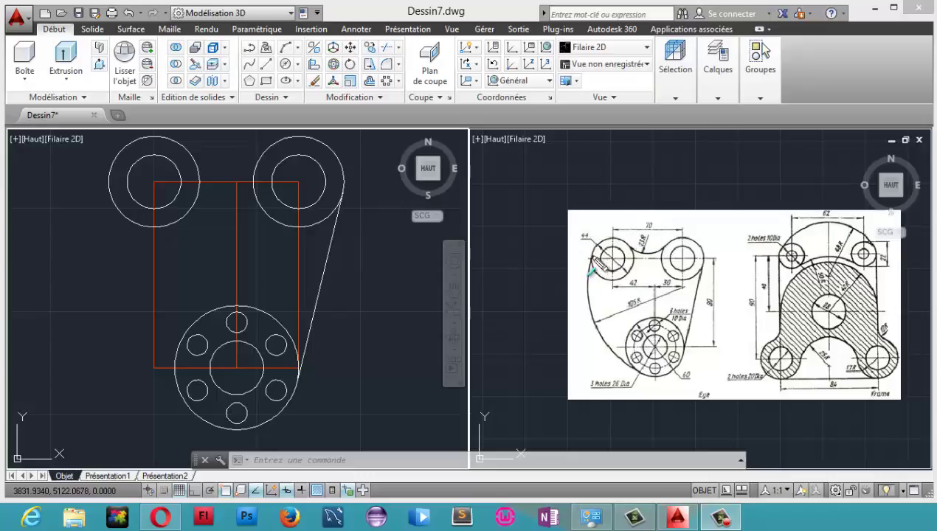
drag(599, 263, 596, 273)
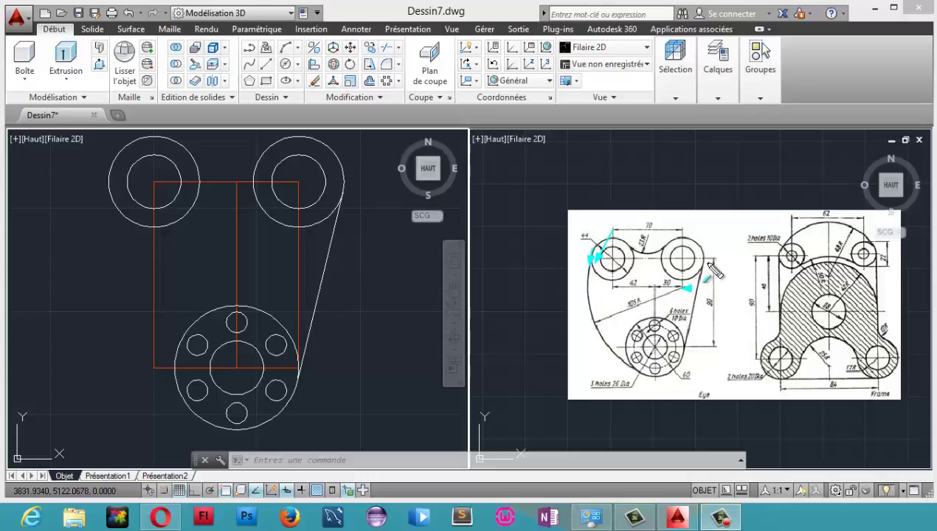
drag(706, 289, 707, 304)
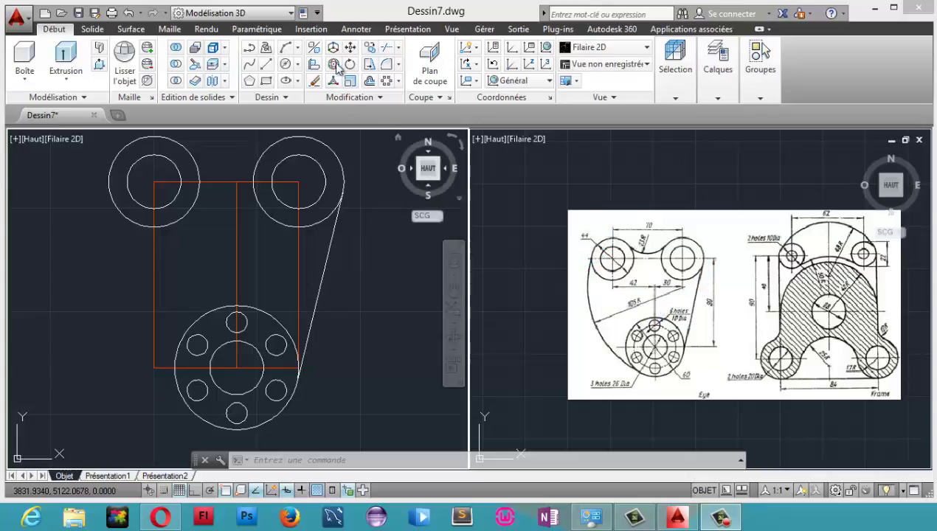
- Draw a radius-23 circle tangent to both upper circles
click(299, 65)
click(318, 208)
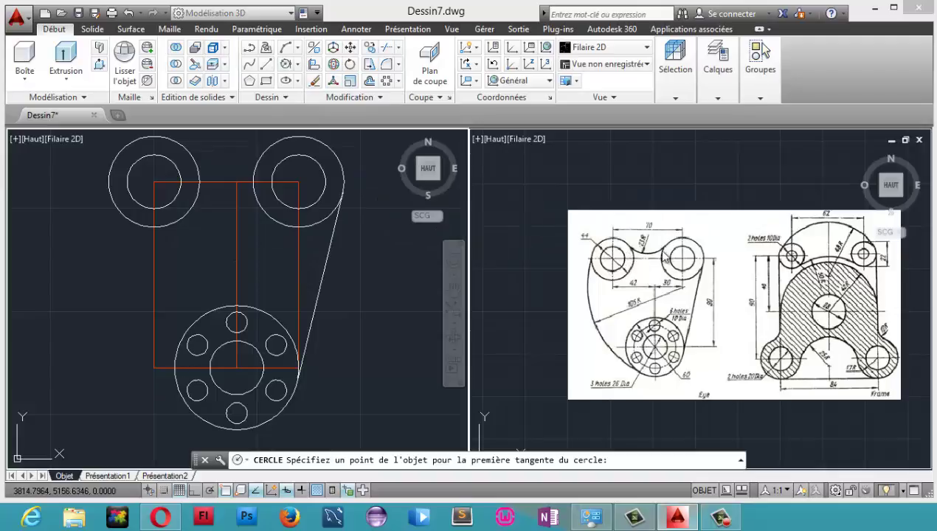
click(198, 168)
click(262, 171)
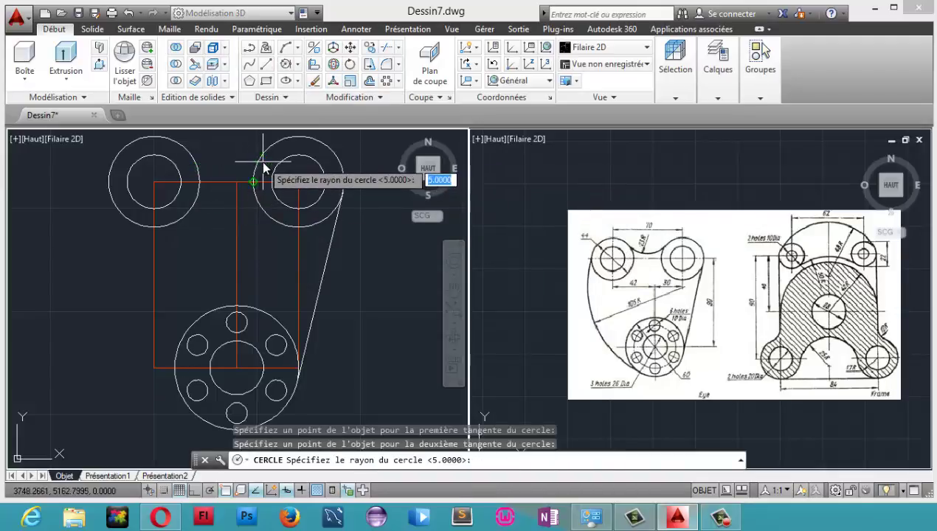
text(2)
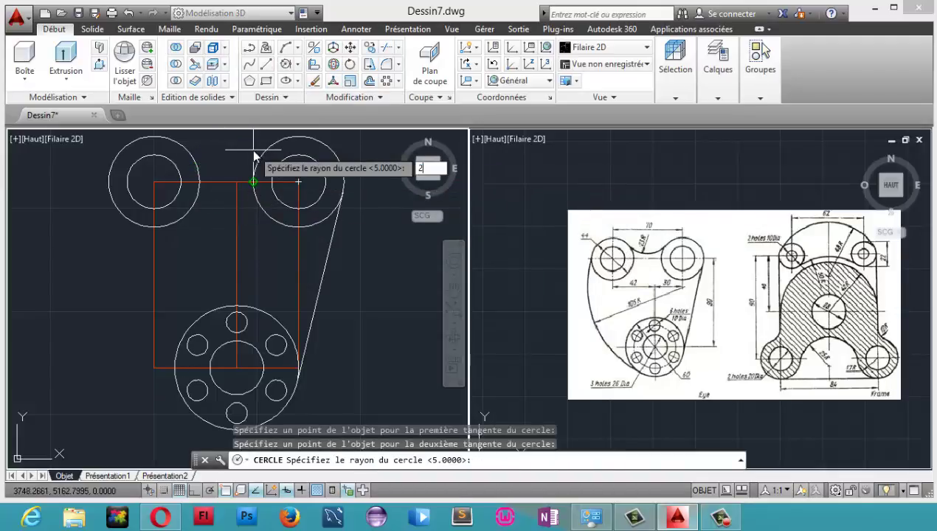
text(3)
key(Return)
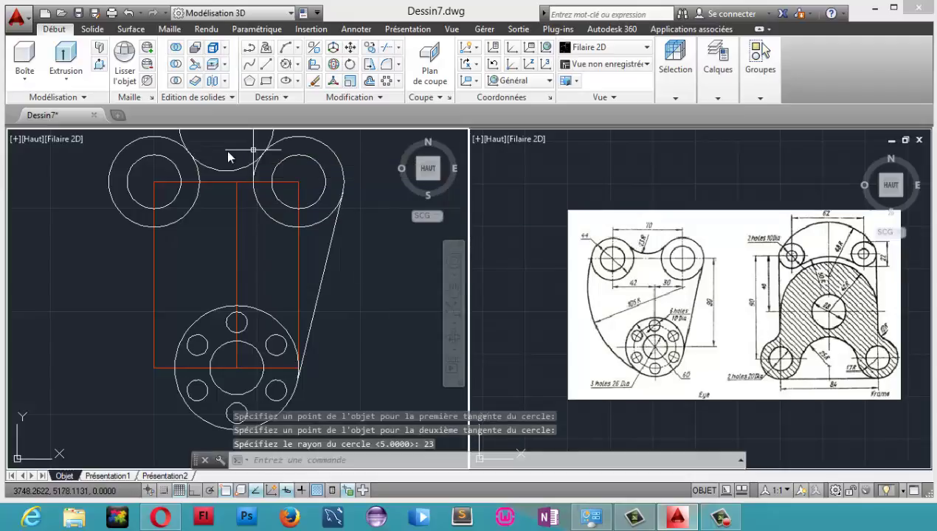
- Draw a large radius-105 circle tangent to the upper-left circle and the lower curve
click(285, 79)
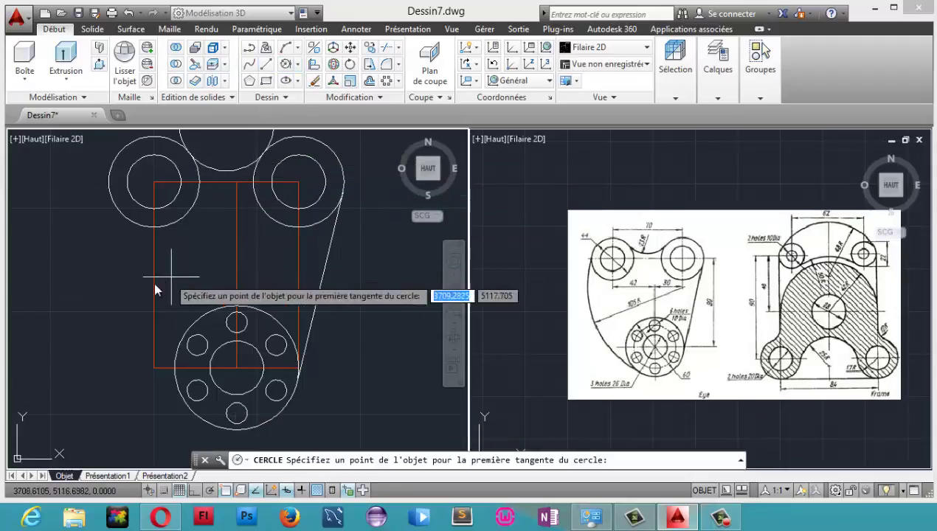
click(111, 194)
click(195, 382)
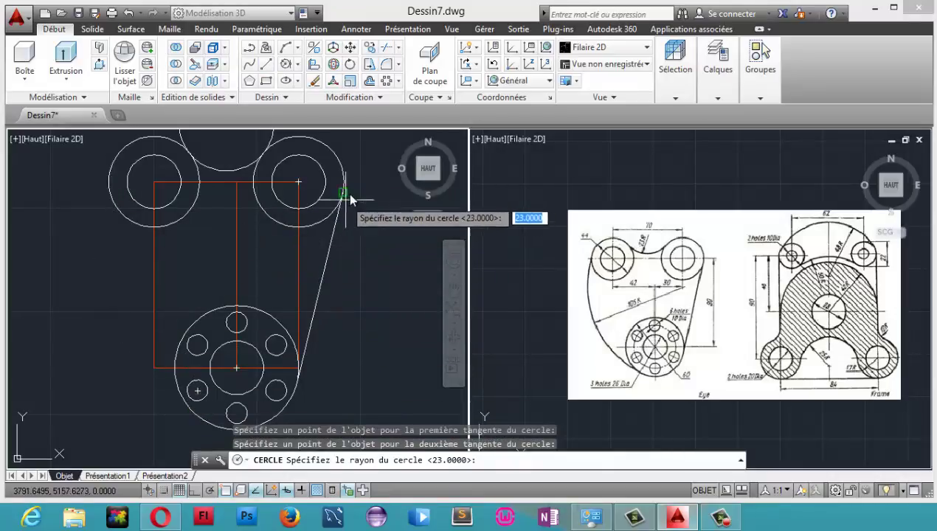
text(5)
key(Return)
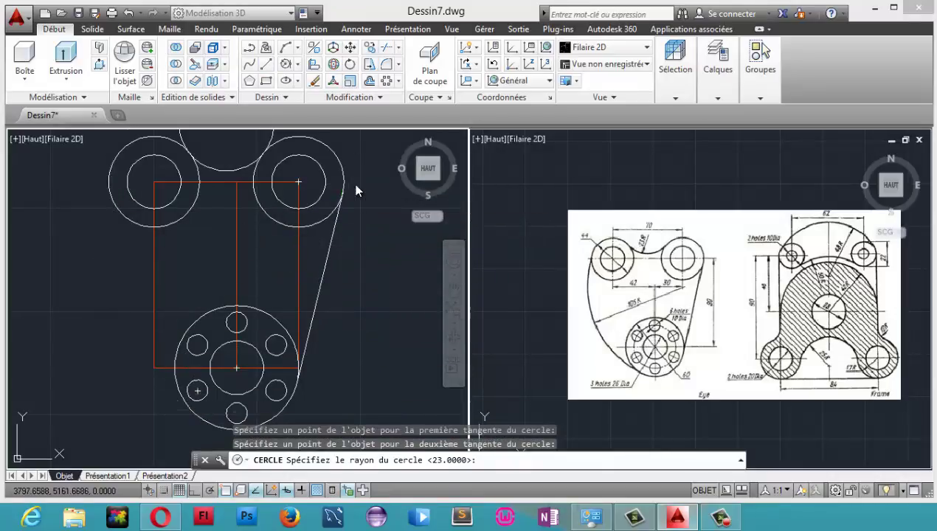
scroll(360, 210, down, 3)
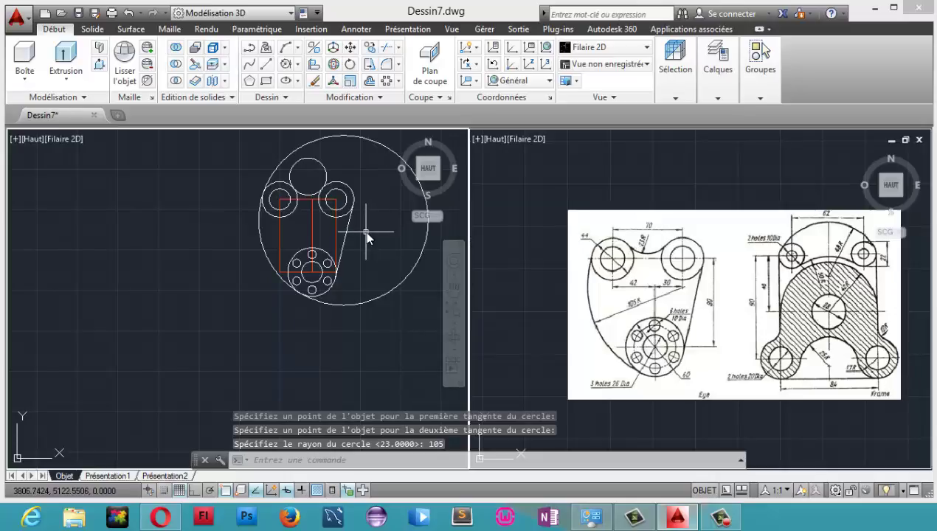
middle_drag(364, 231, 285, 265)
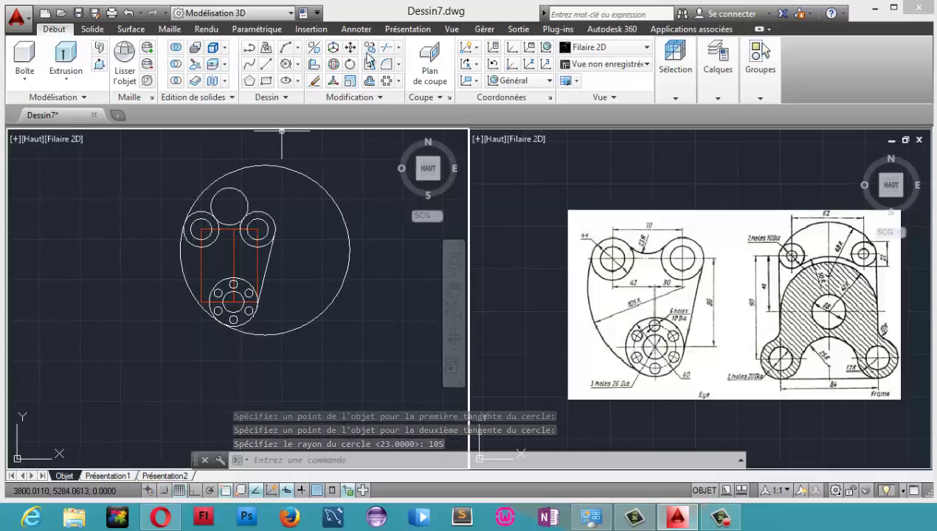
- Trim away the excess parts of the radius-105 and radius-23 circles, leaving the outline arcs
click(386, 46)
key(Return)
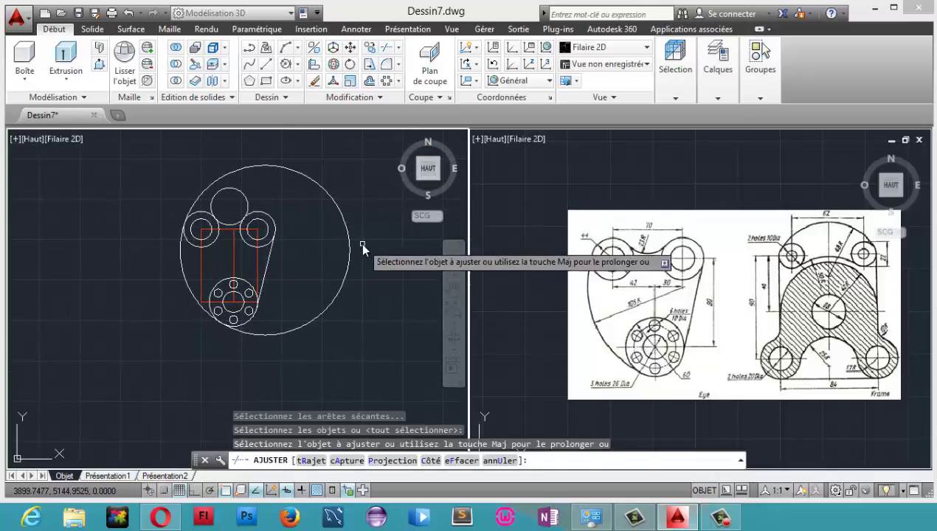
click(360, 242)
click(325, 206)
click(226, 189)
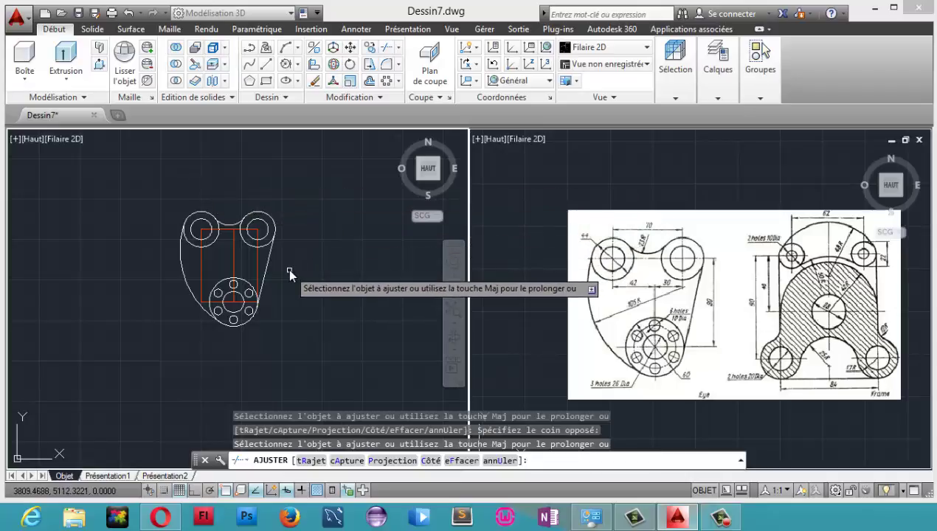
middle_drag(288, 268, 275, 264)
scroll(275, 264, up, 2)
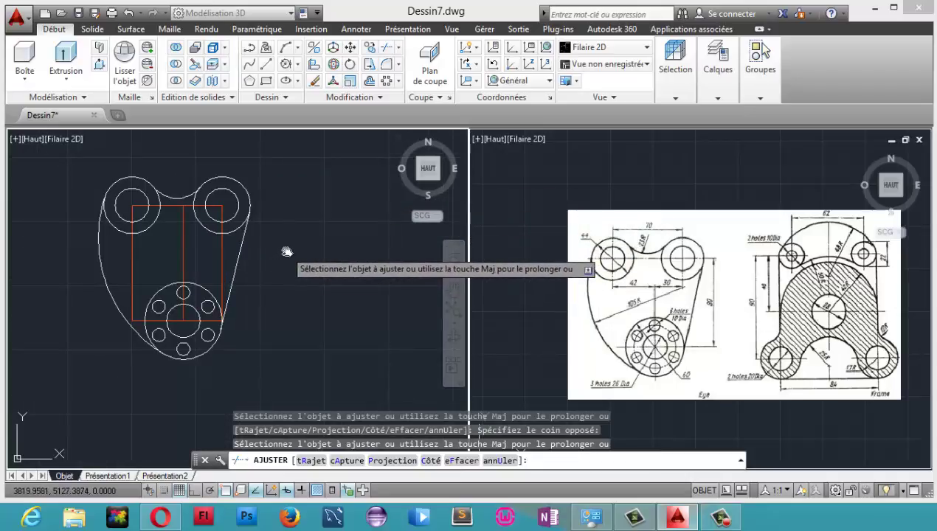
right_click(290, 265)
click(323, 275)
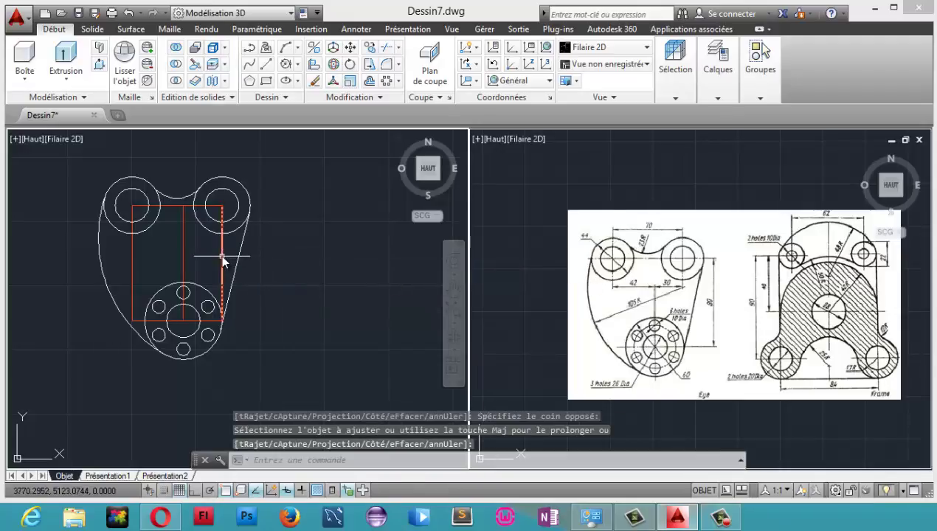
middle_drag(222, 259, 302, 268)
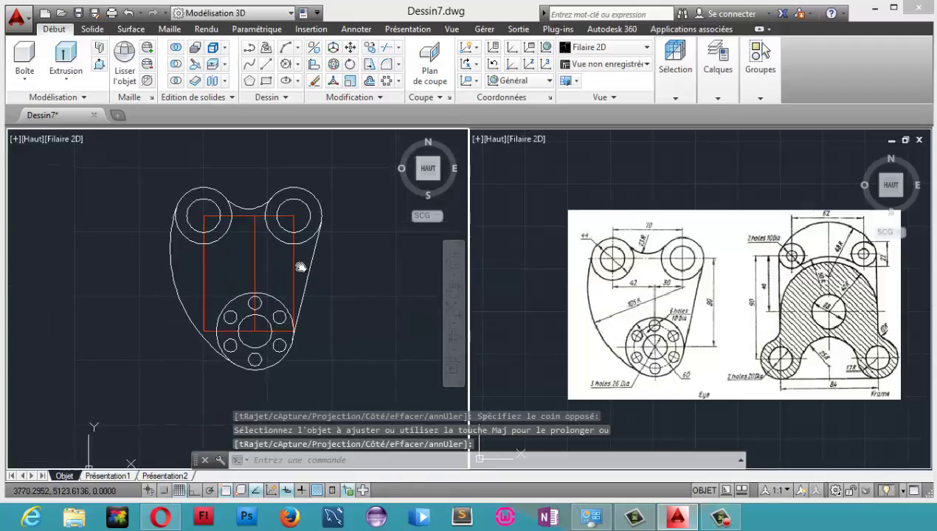
- Draw a boundary rectangle enclosing the whole part
click(266, 81)
click(109, 149)
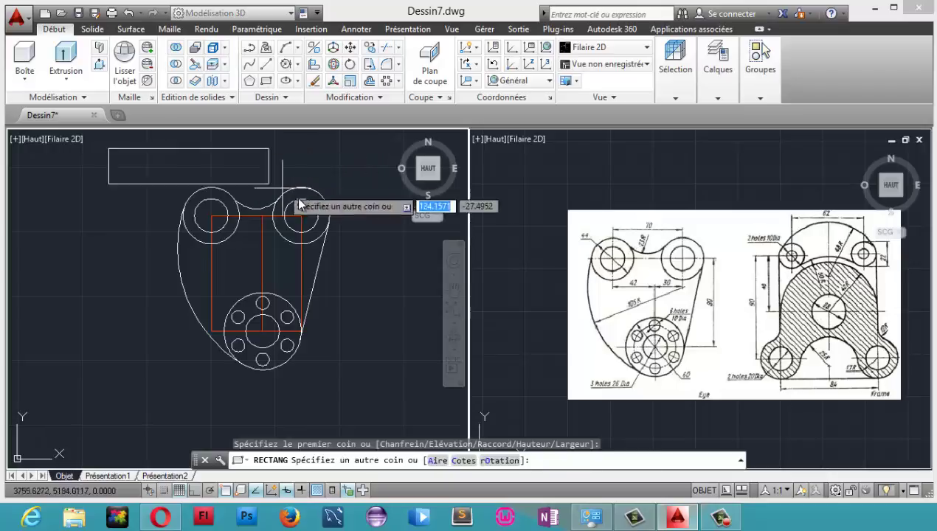
click(367, 373)
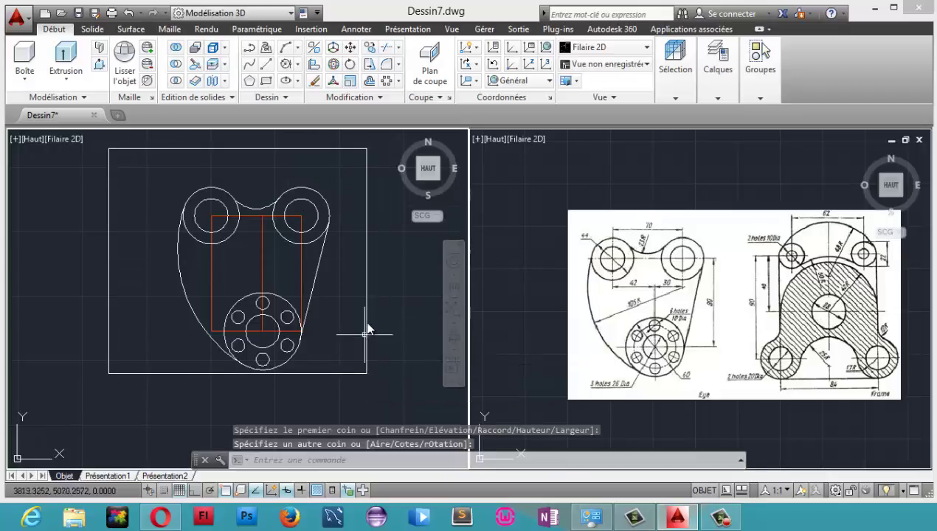
- Extend the red axes out to the boundary rectangle
right_click(385, 311)
mouse_move(437, 80)
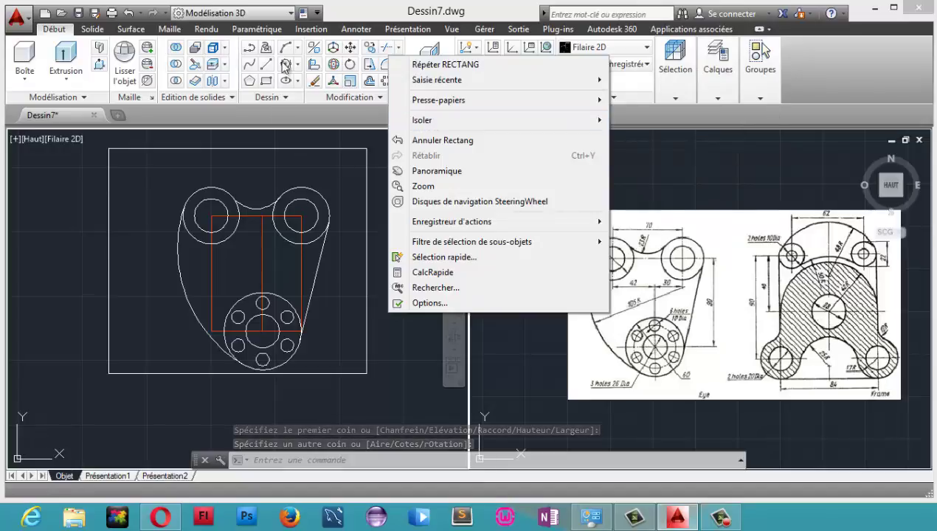
click(386, 47)
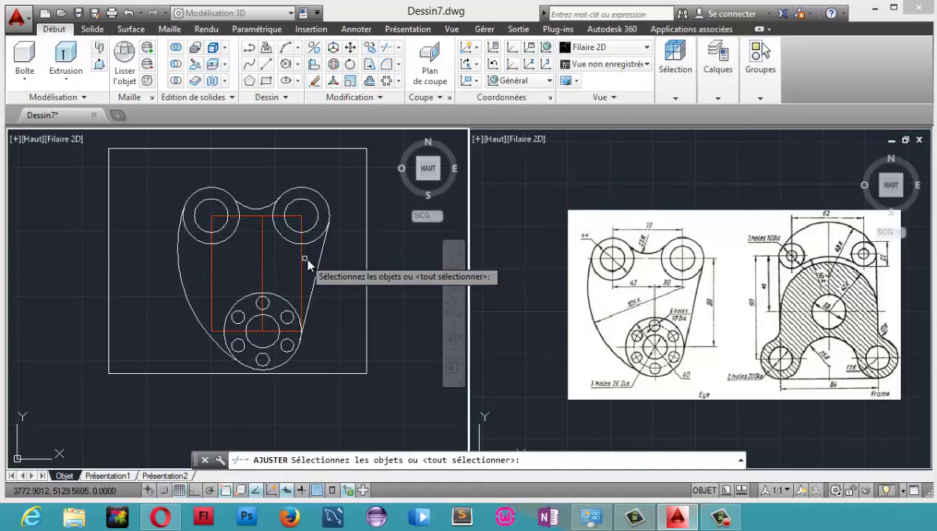
click(366, 224)
key(Return)
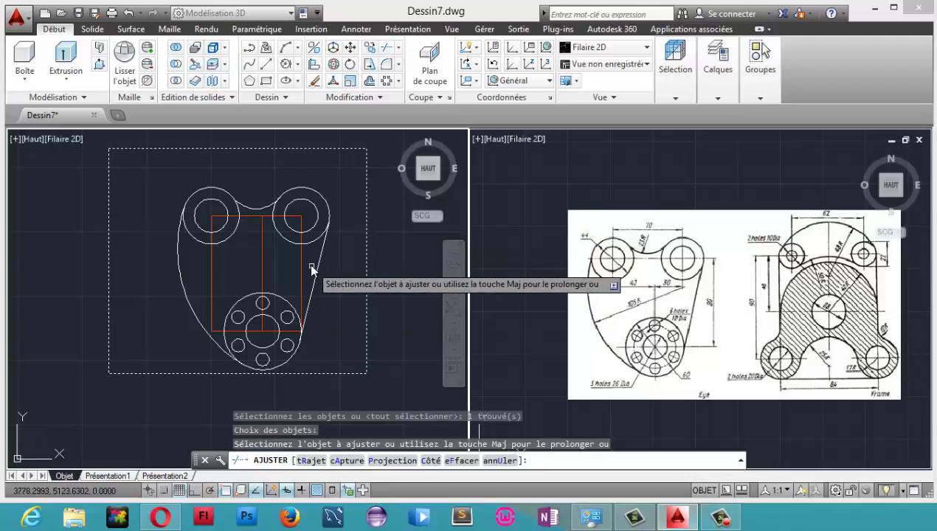
click(306, 261)
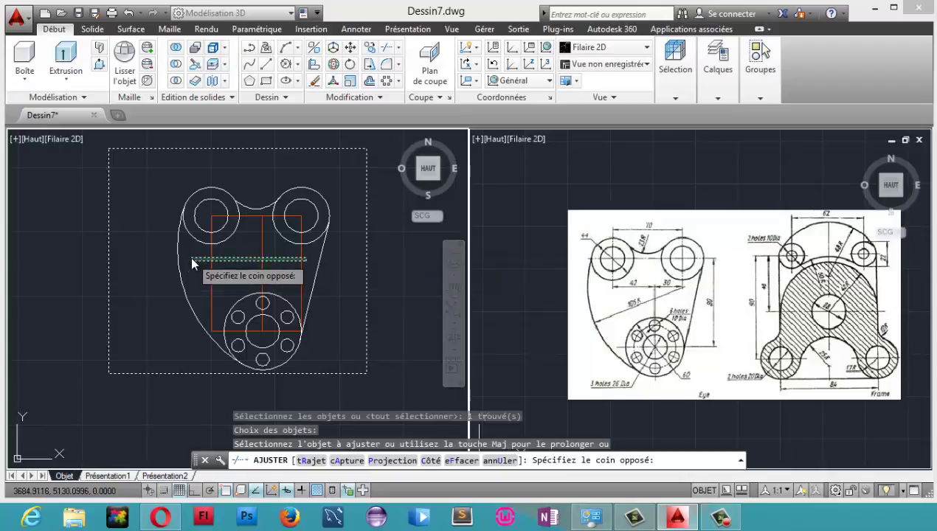
click(191, 262)
click(207, 277)
shift+click(223, 279)
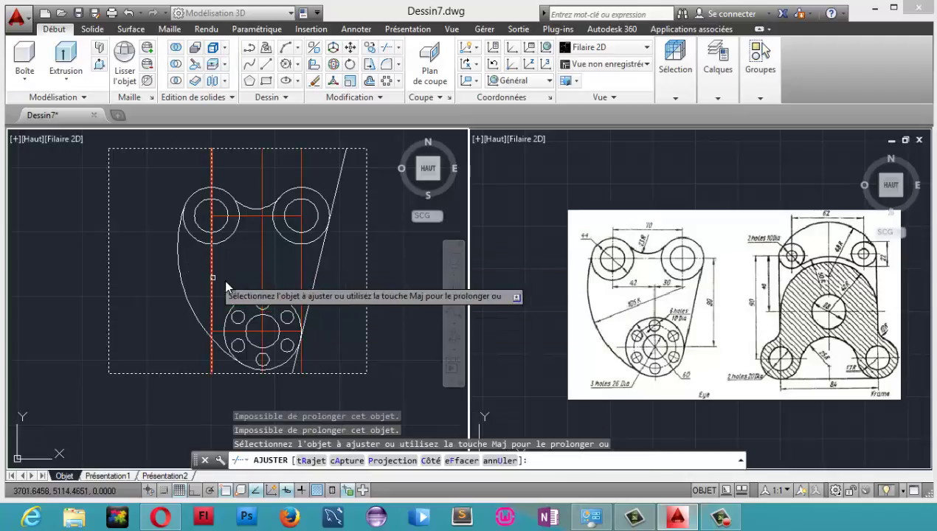
- Trim off the lower end of the tangent line
click(295, 362)
key(Return)
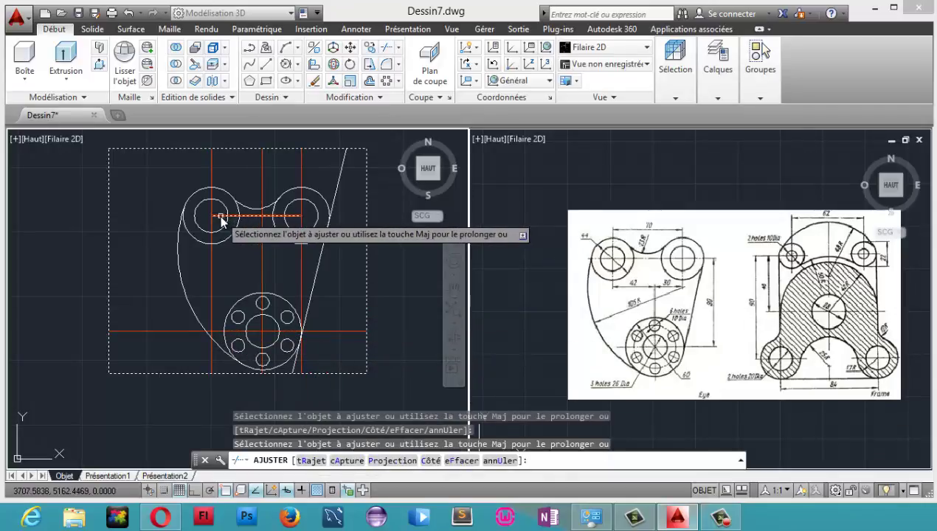
right_click(392, 272)
click(417, 278)
- Delete the boundary rectangle
click(369, 269)
click(363, 267)
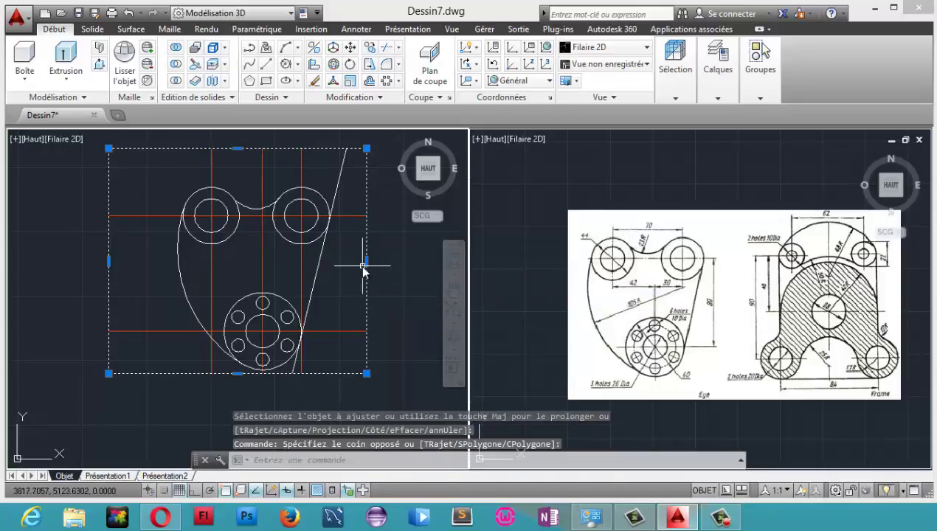
key(Delete)
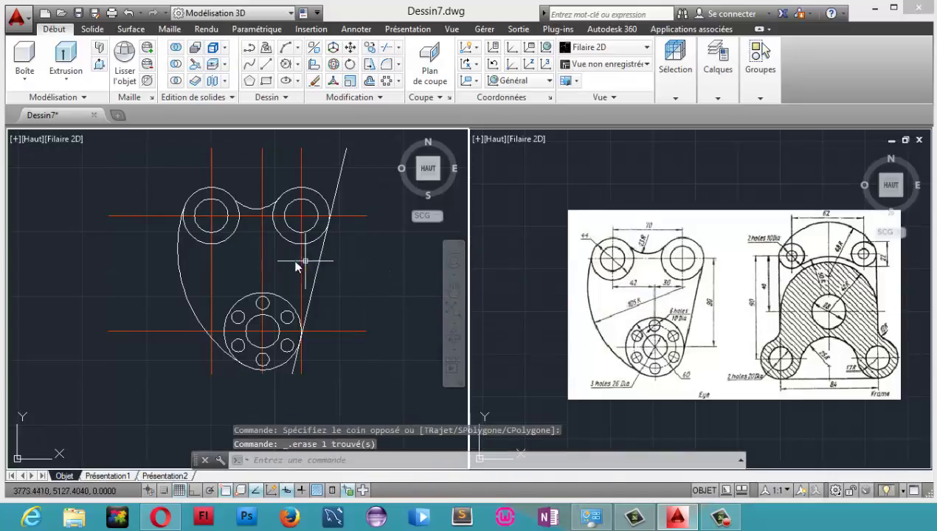
middle_drag(266, 256, 298, 269)
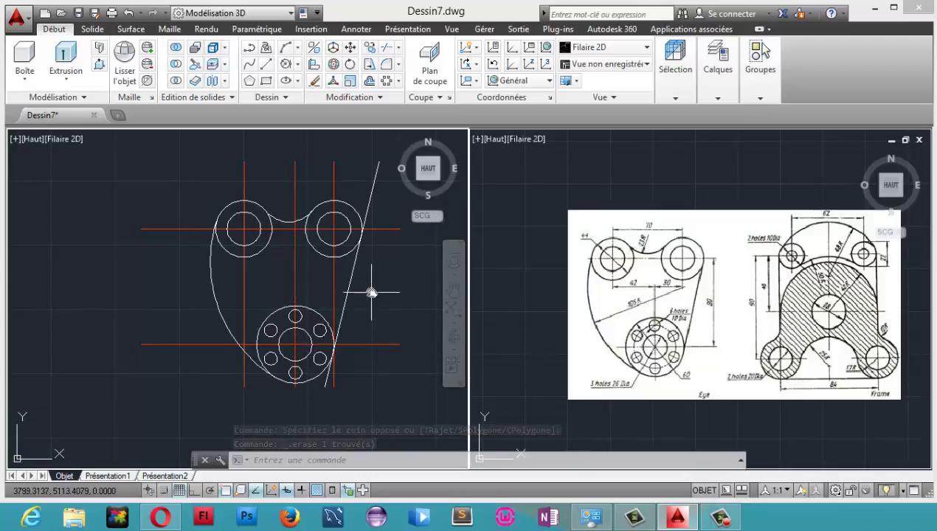
middle_drag(371, 293, 344, 327)
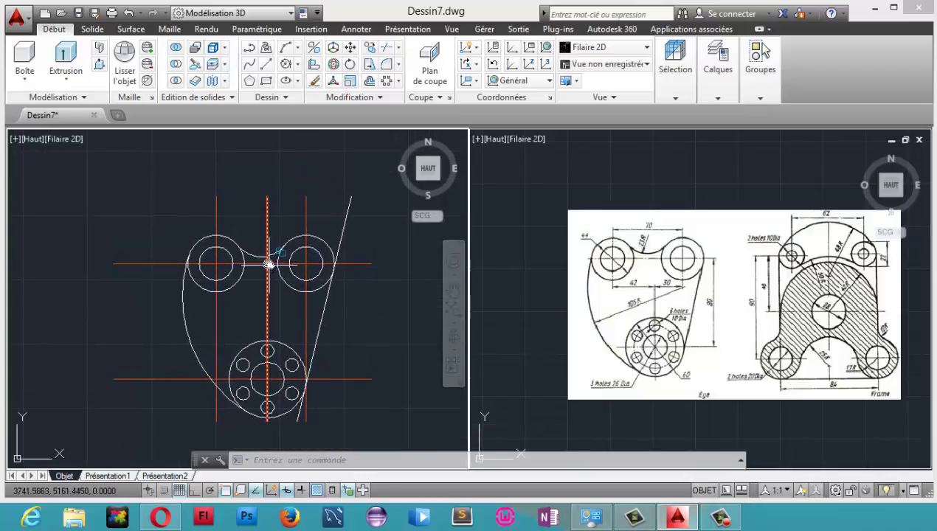
mouse_move(676, 70)
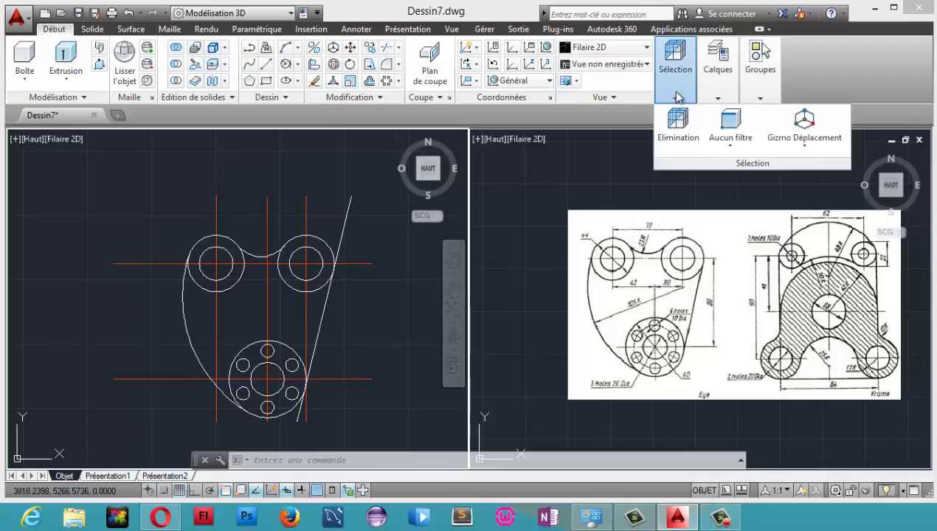
- Make cotation the current layer and dimension 70 between the top circle centres
mouse_move(717, 70)
click(745, 147)
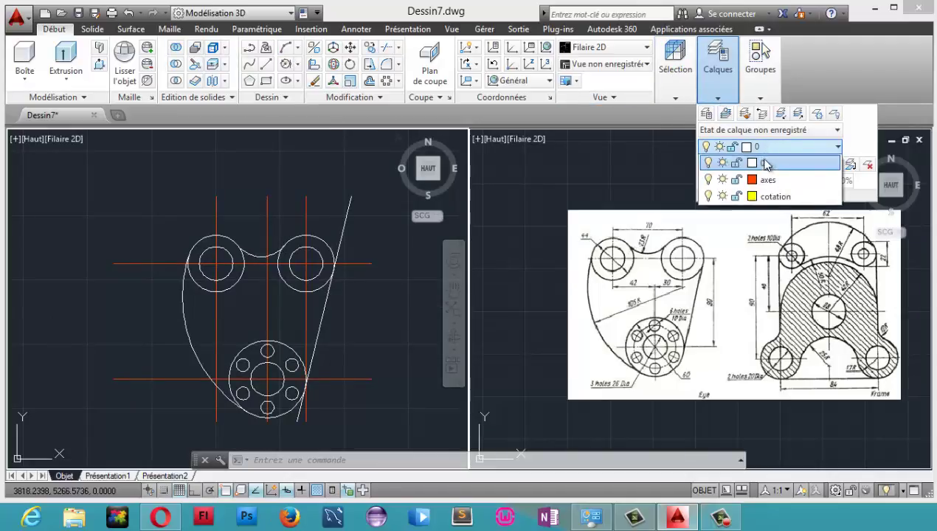
click(771, 197)
click(356, 29)
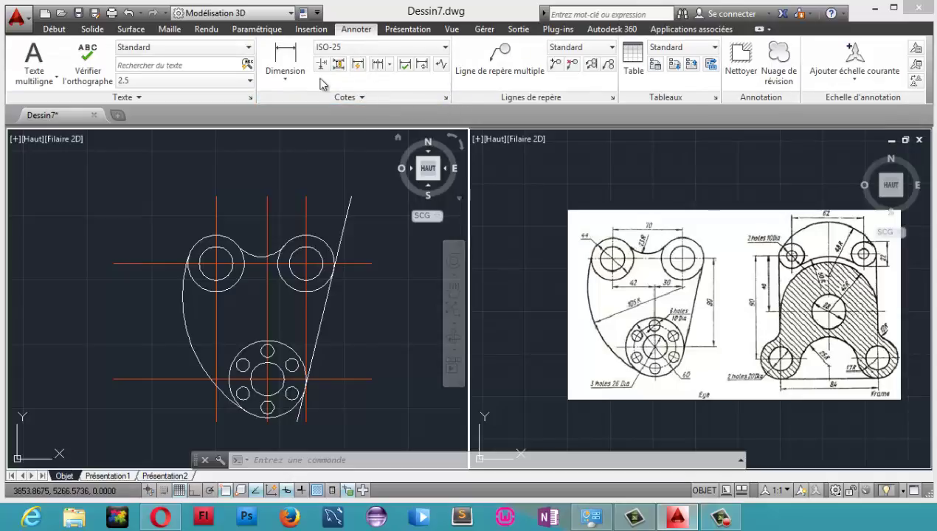
click(284, 63)
click(307, 263)
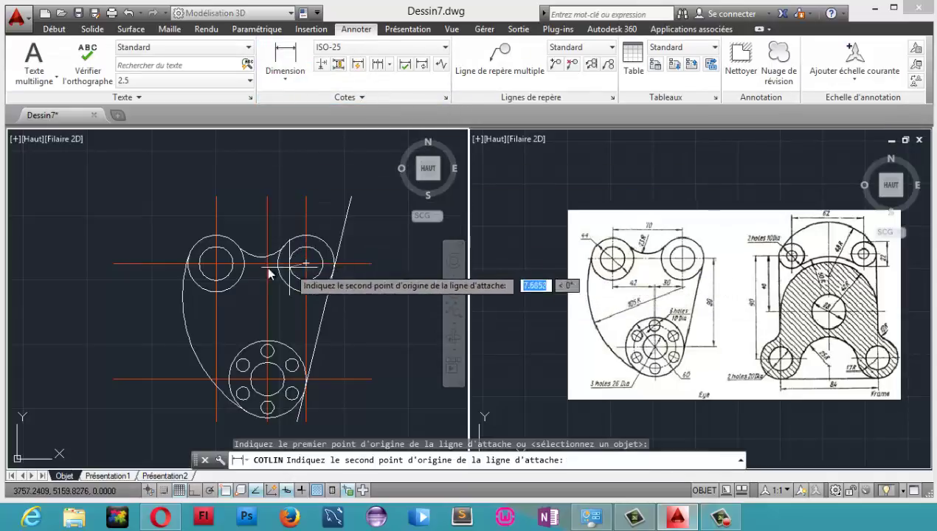
click(216, 263)
click(235, 180)
scroll(267, 167, up, 2)
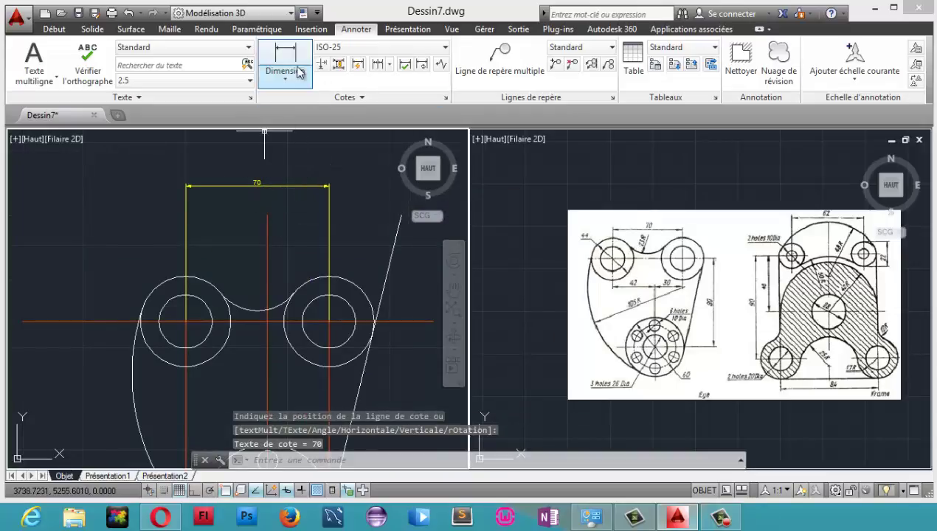
scroll(293, 159, down, 2)
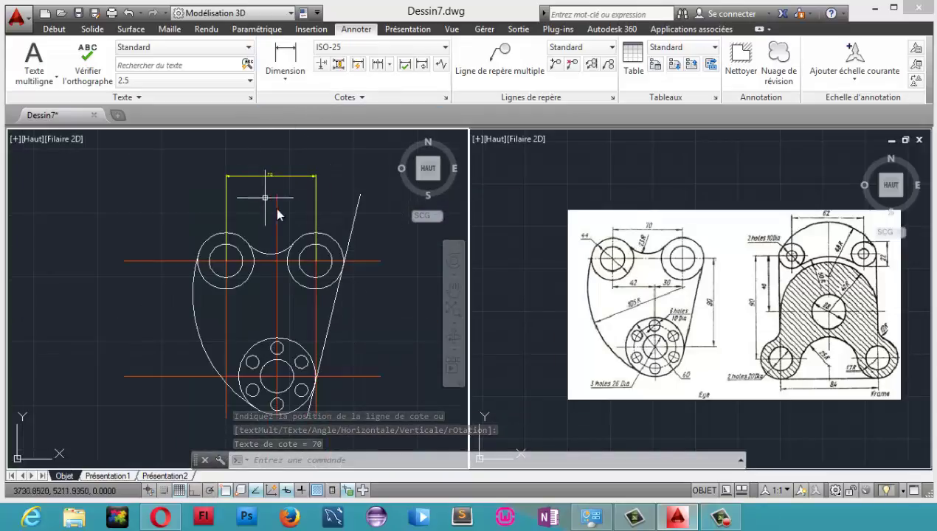
- Place a vertical linear dimension, then delete the incorrect 90.63 result
click(285, 59)
click(315, 261)
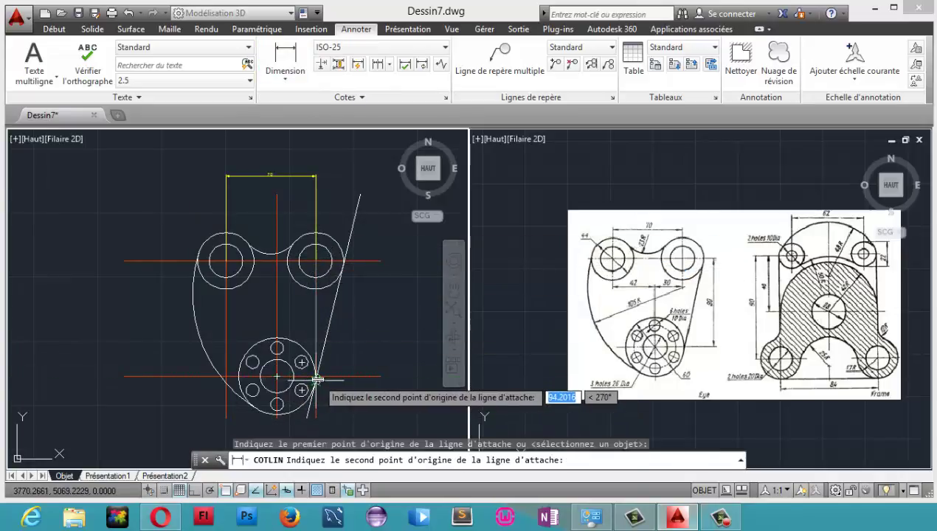
click(317, 380)
click(365, 335)
scroll(368, 334, up, 3)
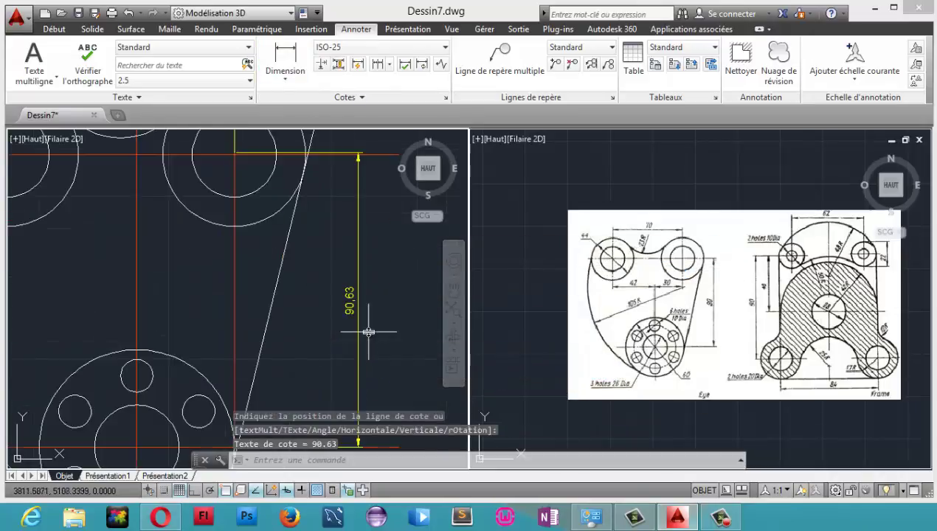
scroll(368, 332, down, 2)
click(362, 298)
click(334, 316)
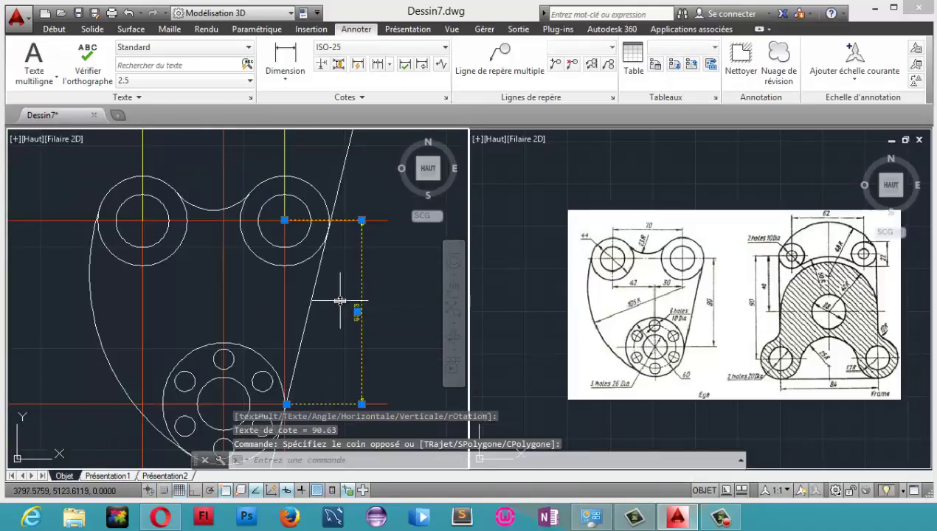
key(Delete)
- Dimension 90 vertically from the upper-right circle centre to the lower hub axis
click(284, 58)
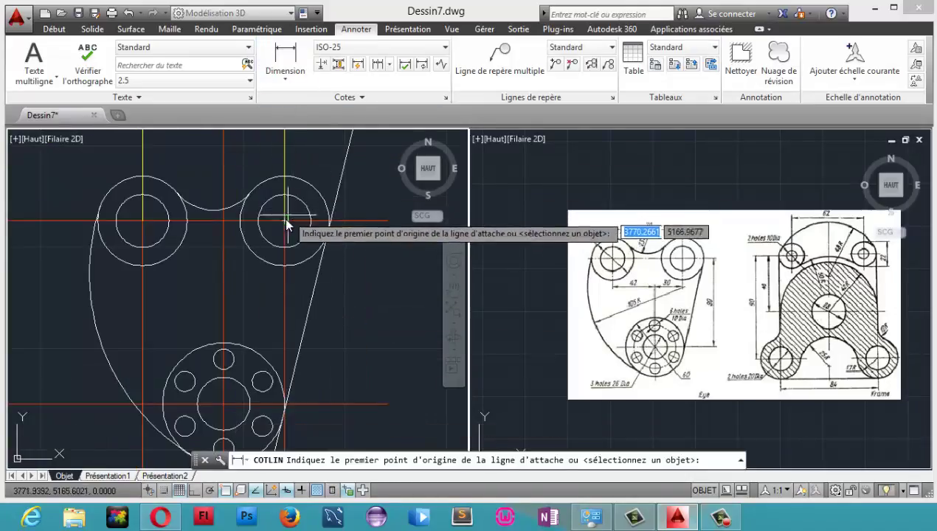
click(381, 221)
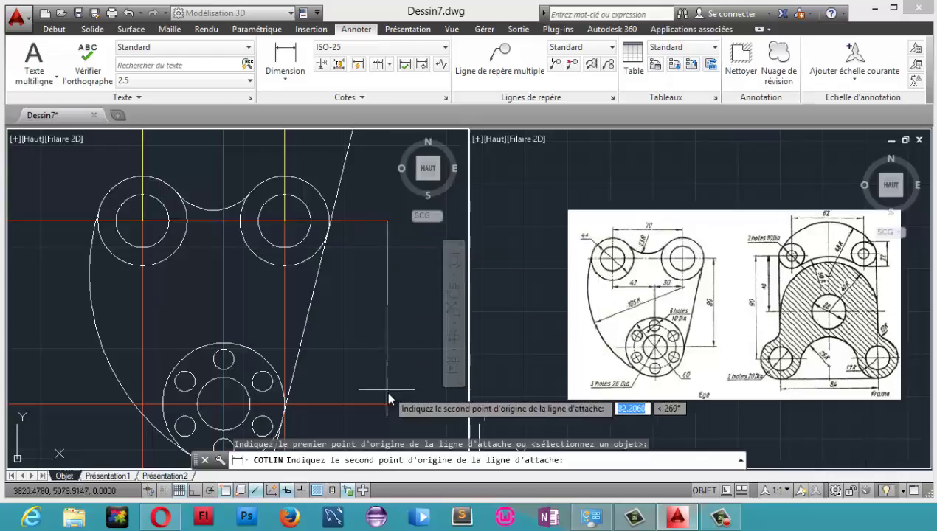
click(385, 404)
click(356, 362)
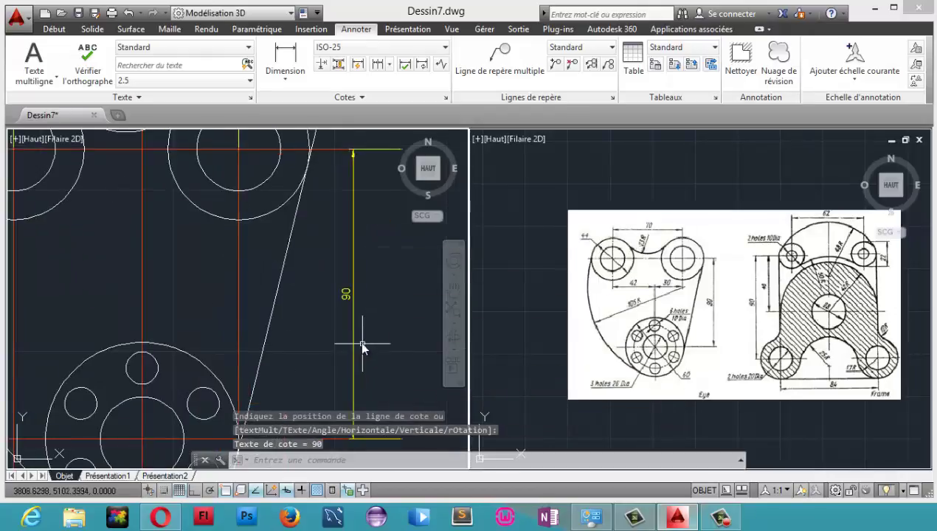
middle_drag(353, 341, 359, 329)
click(285, 82)
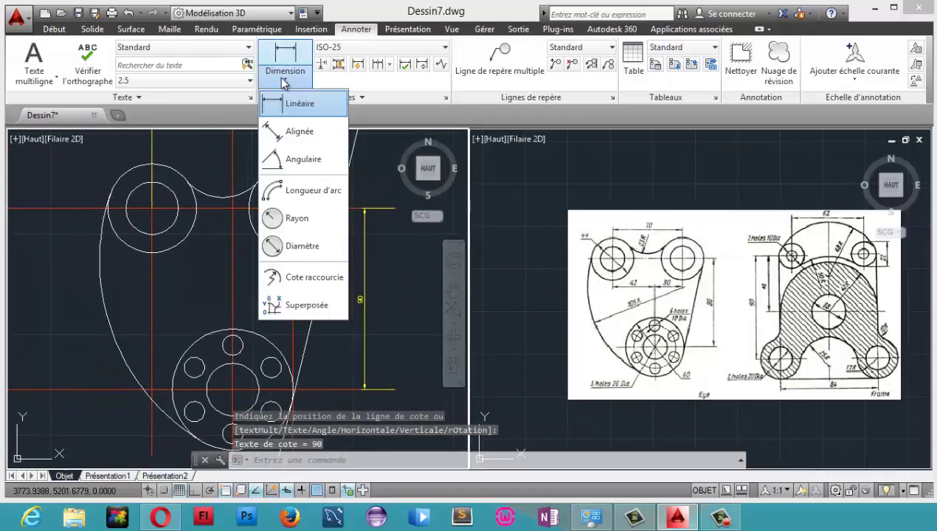
- Add Ø26 and Ø44 diameter dimensions to the inner and outer upper-right circles
click(292, 246)
click(274, 225)
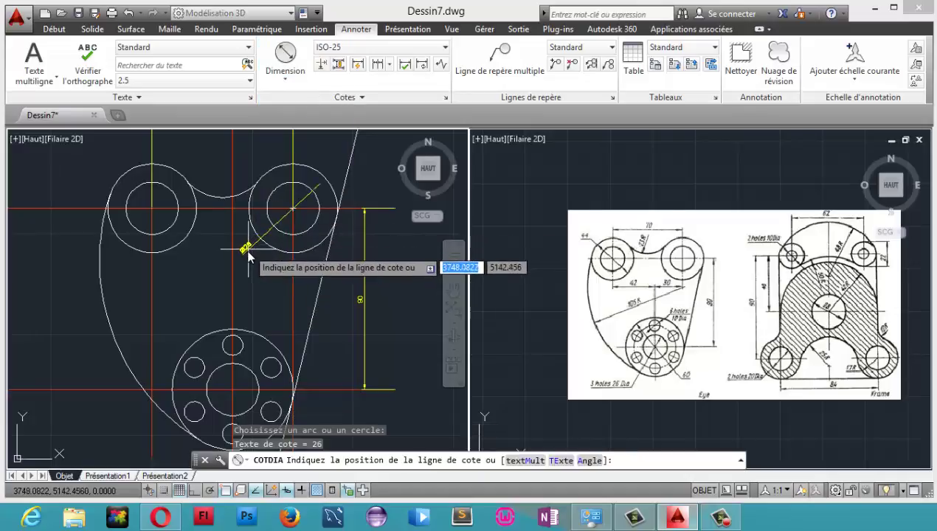
click(262, 238)
scroll(293, 220, up, 2)
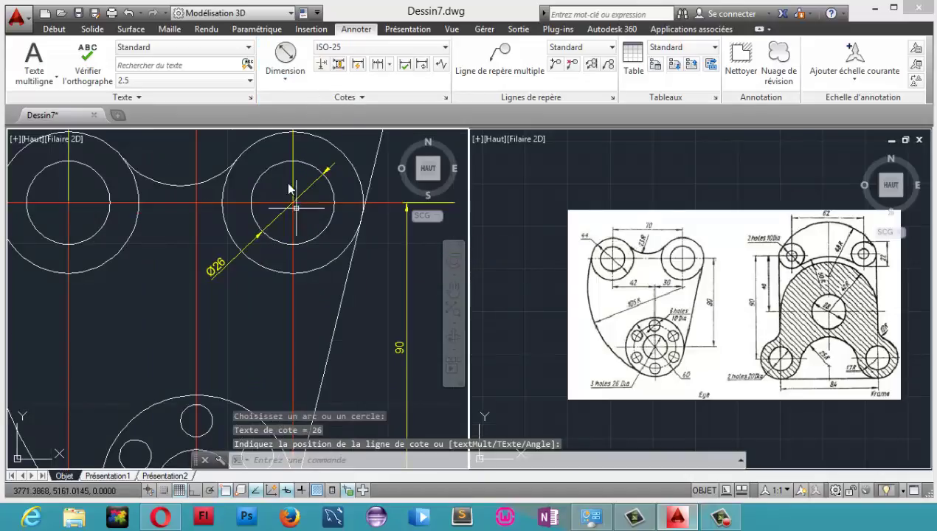
click(285, 61)
click(269, 268)
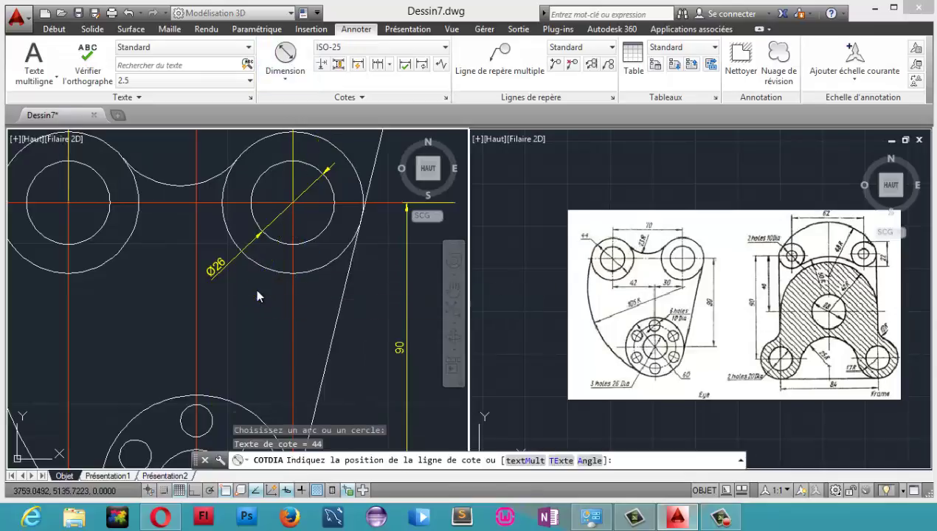
click(278, 289)
- Add a Ø10 diameter dimension to a bolt hole and Ø60 to the lower hub
click(285, 56)
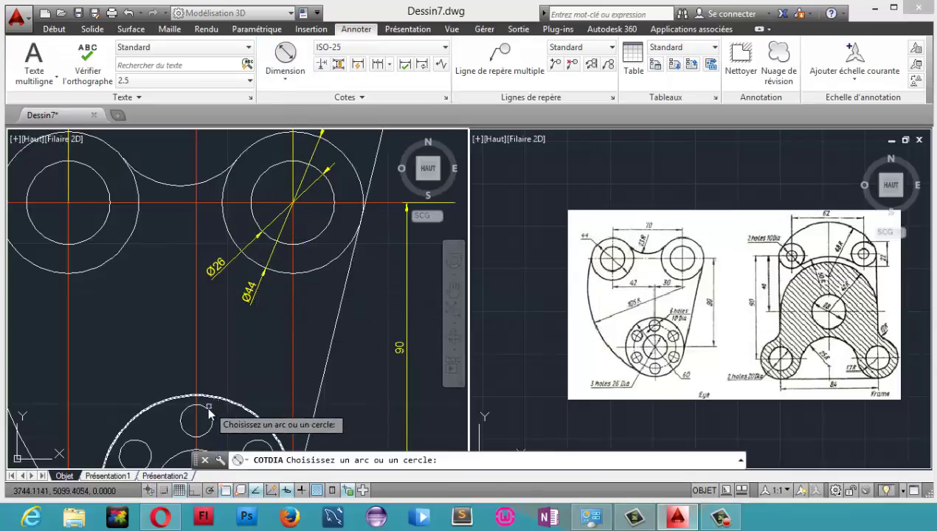
click(194, 405)
click(237, 389)
middle_drag(278, 358, 301, 265)
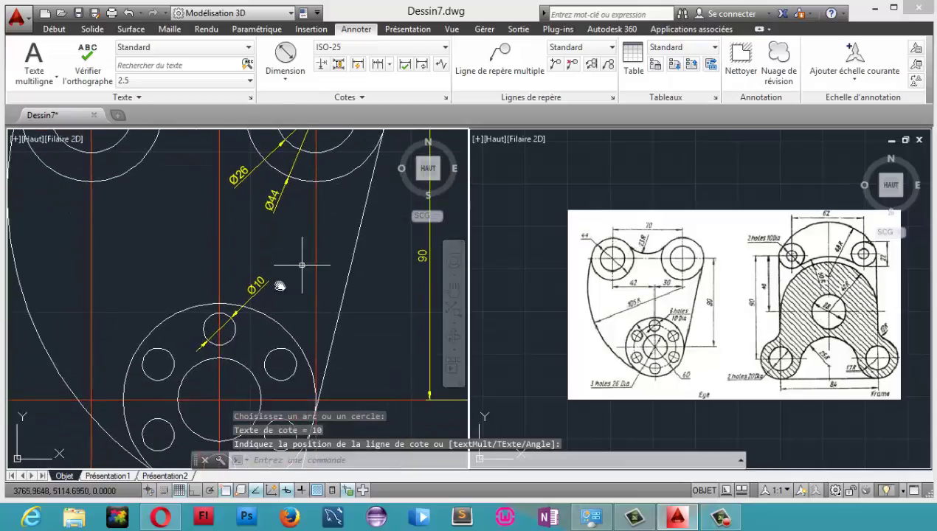
click(284, 60)
click(268, 318)
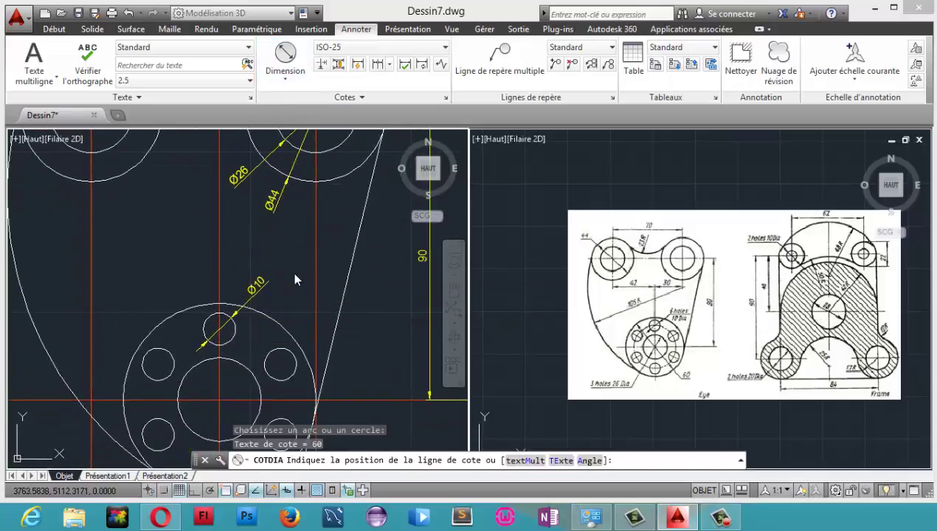
scroll(307, 317, down, 3)
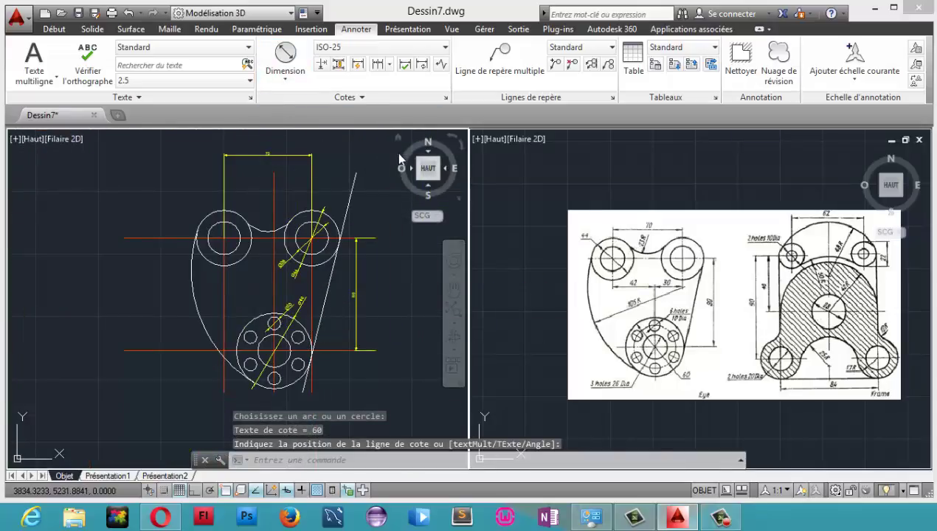